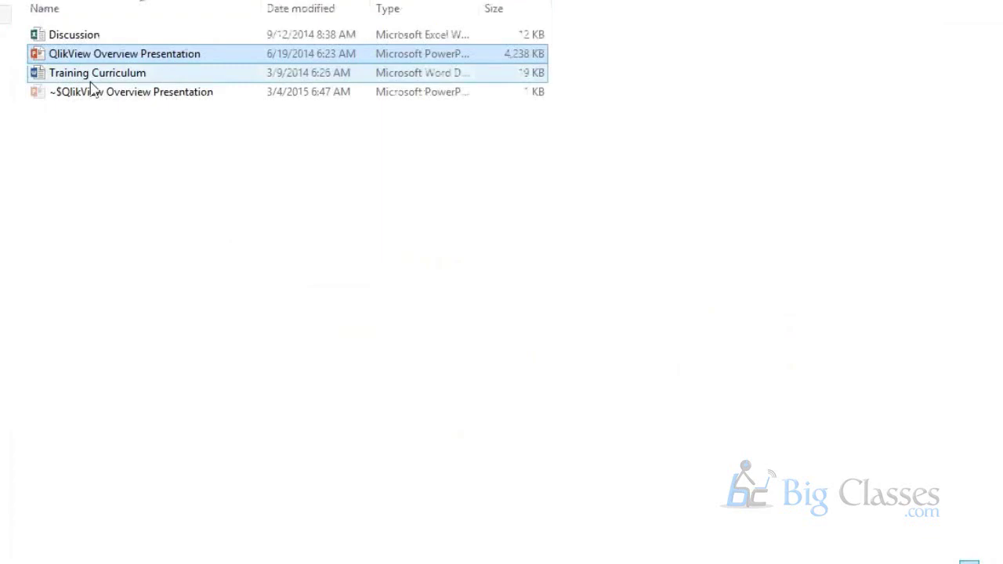
- Open the Training Curriculum document and review the topics in the 18-hour Developer section
{"action": "double_click", "coordinate": [86, 72]}
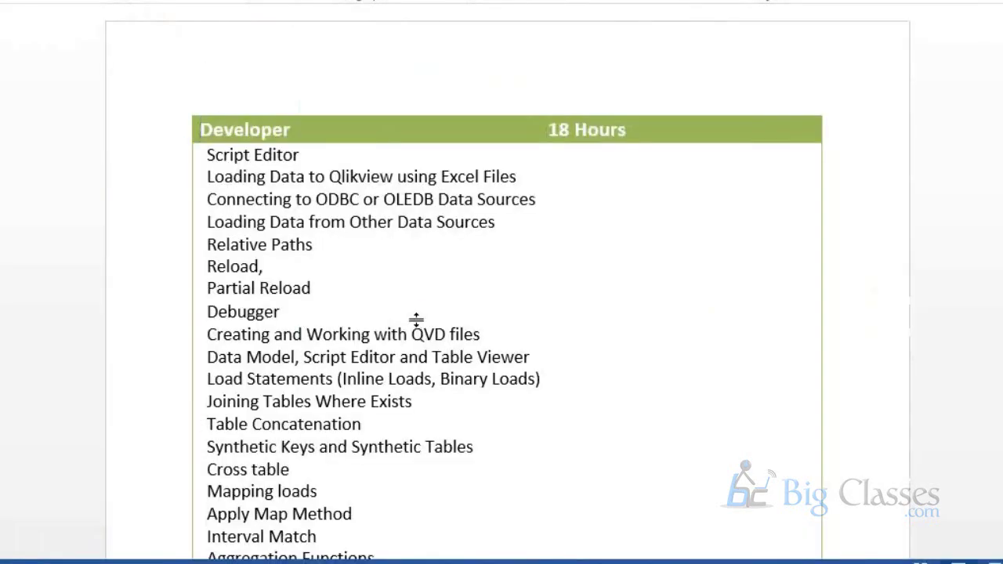
{"action": "scroll", "coordinate": [417, 320], "scroll_direction": "down", "scroll_amount": 2}
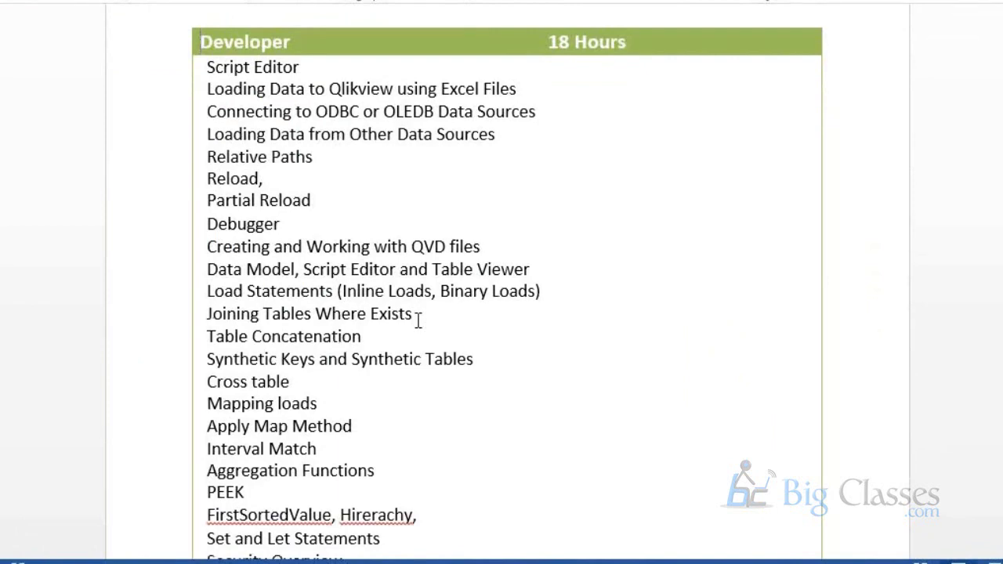
{"action": "scroll", "coordinate": [418, 320], "scroll_direction": "down", "scroll_amount": 8}
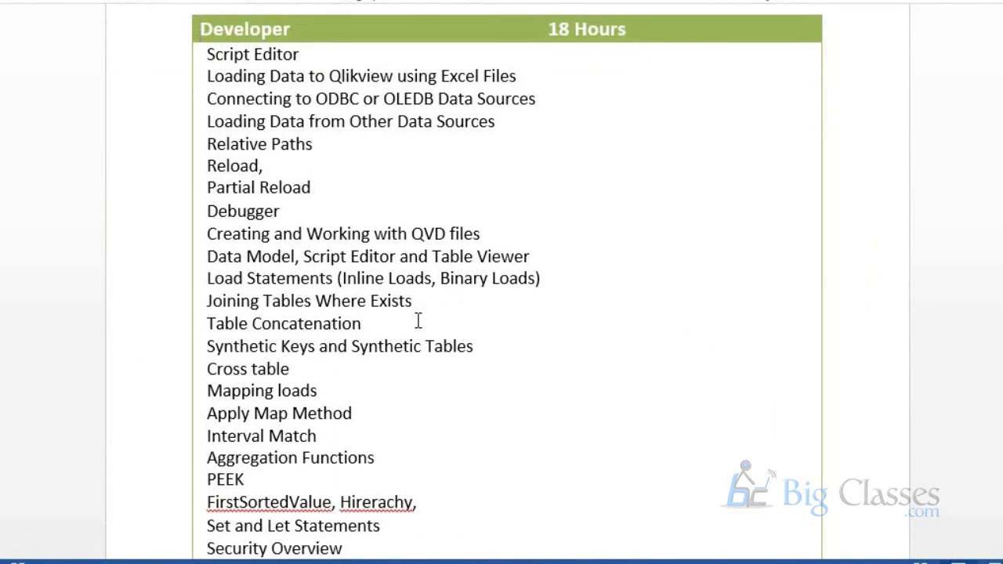
{"action": "scroll", "coordinate": [416, 320], "scroll_direction": "down", "scroll_amount": 10}
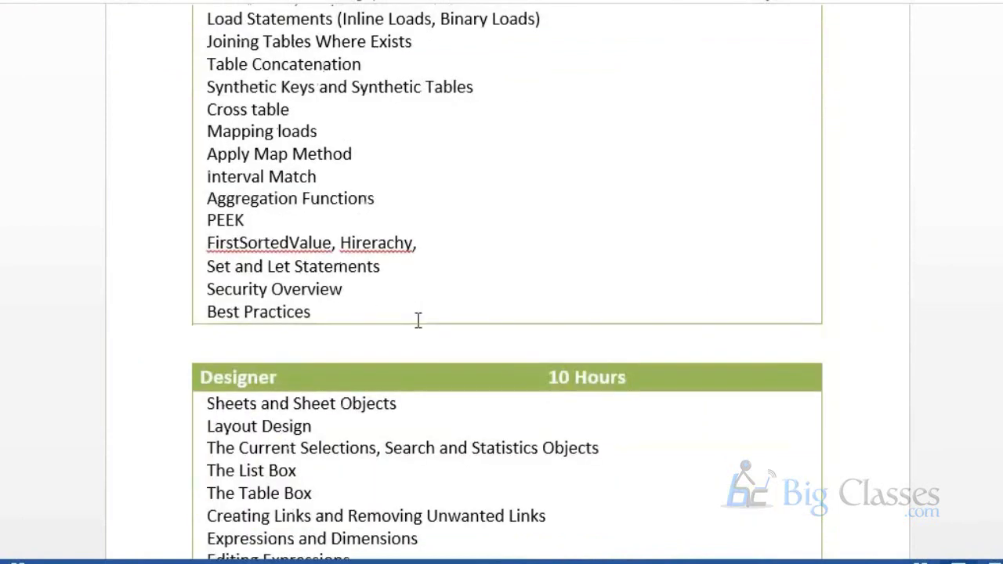
{"action": "scroll", "coordinate": [416, 320], "scroll_direction": "up", "scroll_amount": 13}
{"action": "scroll", "coordinate": [417, 319], "scroll_direction": "up", "scroll_amount": 7}
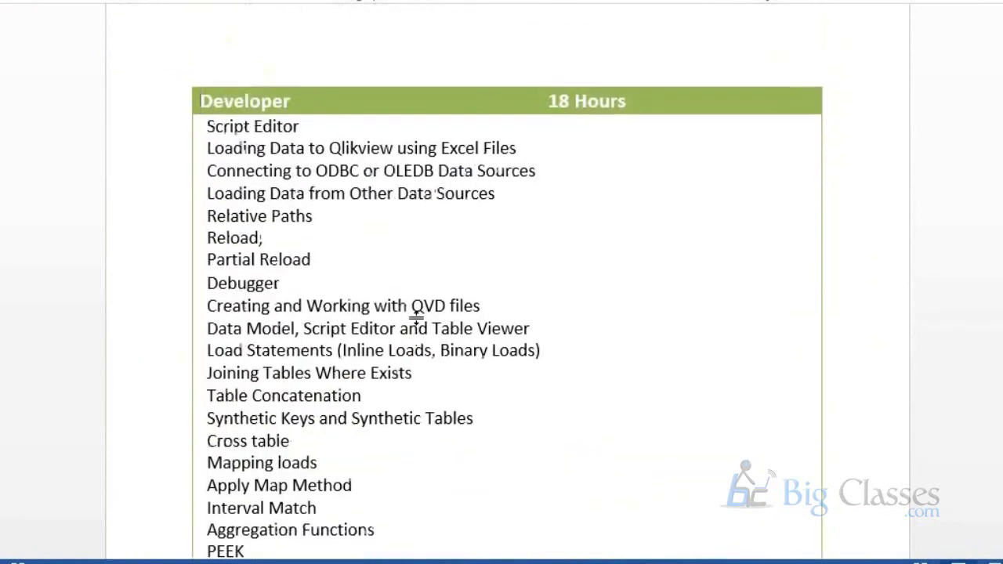
{"action": "scroll", "coordinate": [418, 318], "scroll_direction": "down", "scroll_amount": 2}
{"action": "scroll", "coordinate": [418, 319], "scroll_direction": "up", "scroll_amount": 1}
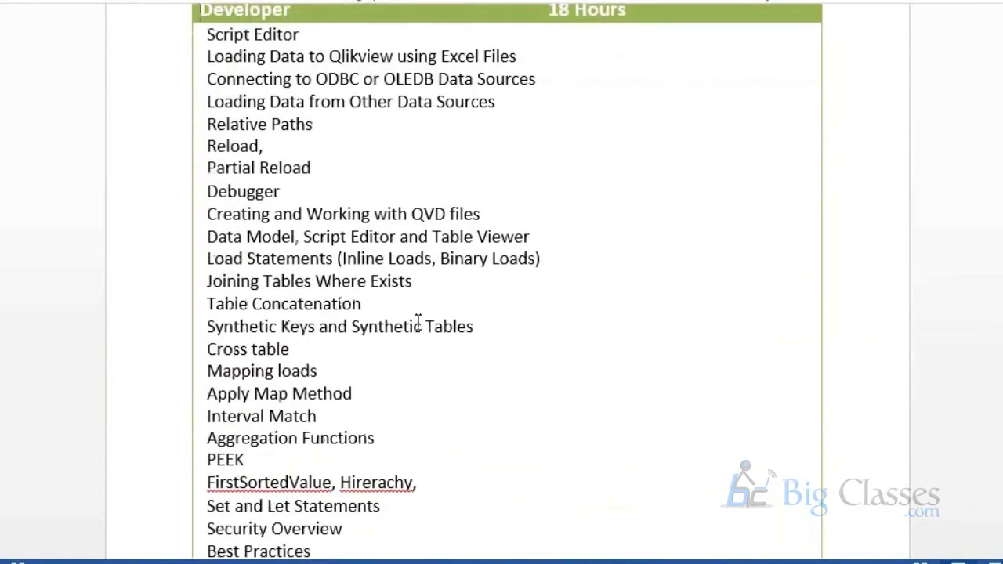
{"action": "scroll", "coordinate": [418, 320], "scroll_direction": "up", "scroll_amount": 1}
{"action": "scroll", "coordinate": [417, 322], "scroll_direction": "down", "scroll_amount": 1}
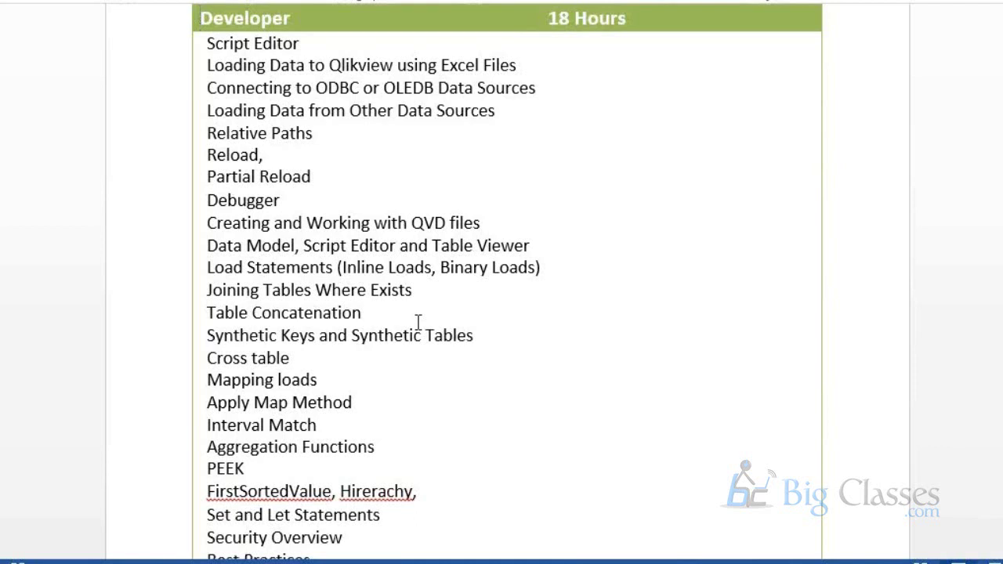
{"action": "left_click", "coordinate": [418, 322]}
{"action": "scroll", "coordinate": [412, 273], "scroll_direction": "down", "scroll_amount": 2}
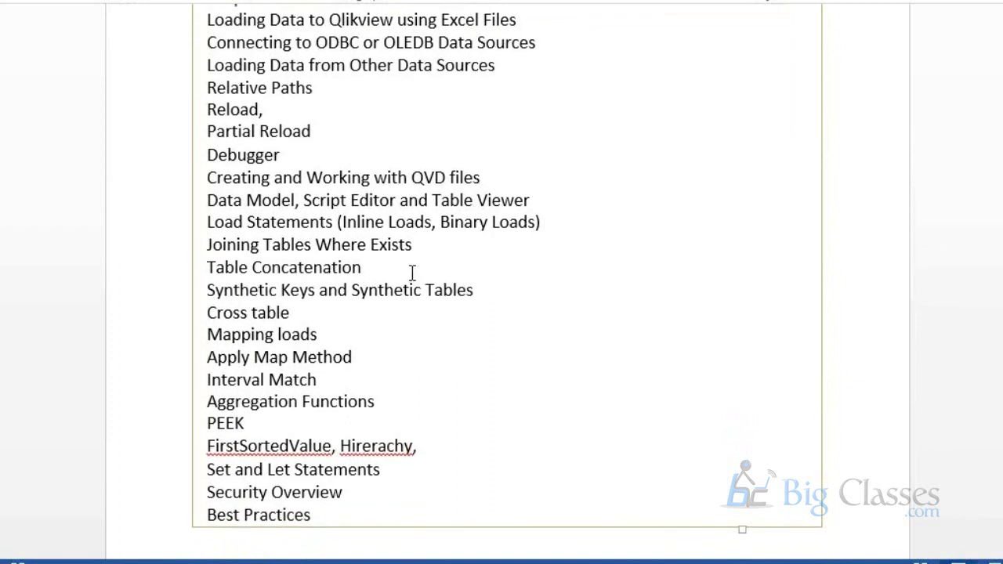
{"action": "scroll", "coordinate": [410, 273], "scroll_direction": "up", "scroll_amount": 1}
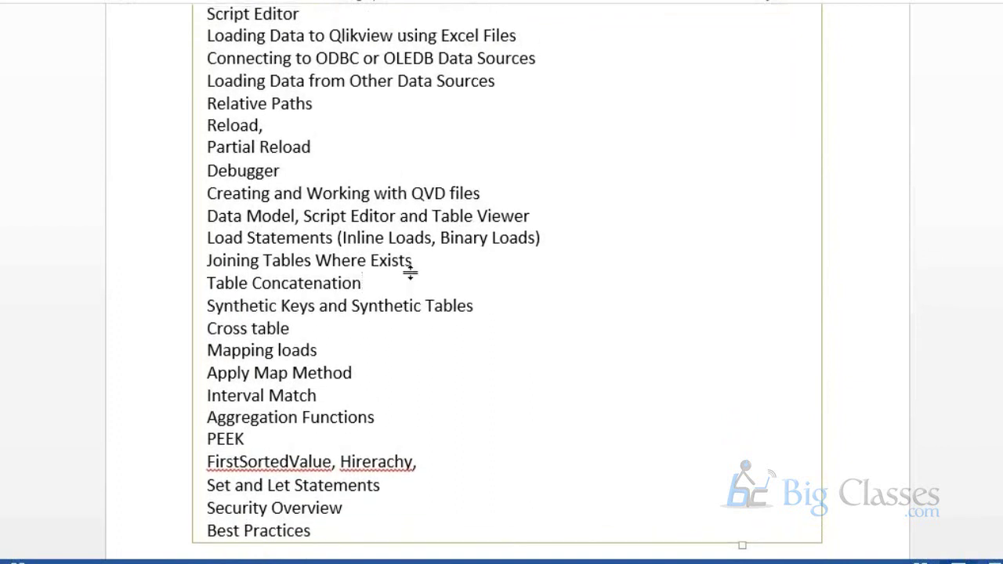
{"action": "scroll", "coordinate": [412, 272], "scroll_direction": "up", "scroll_amount": 1}
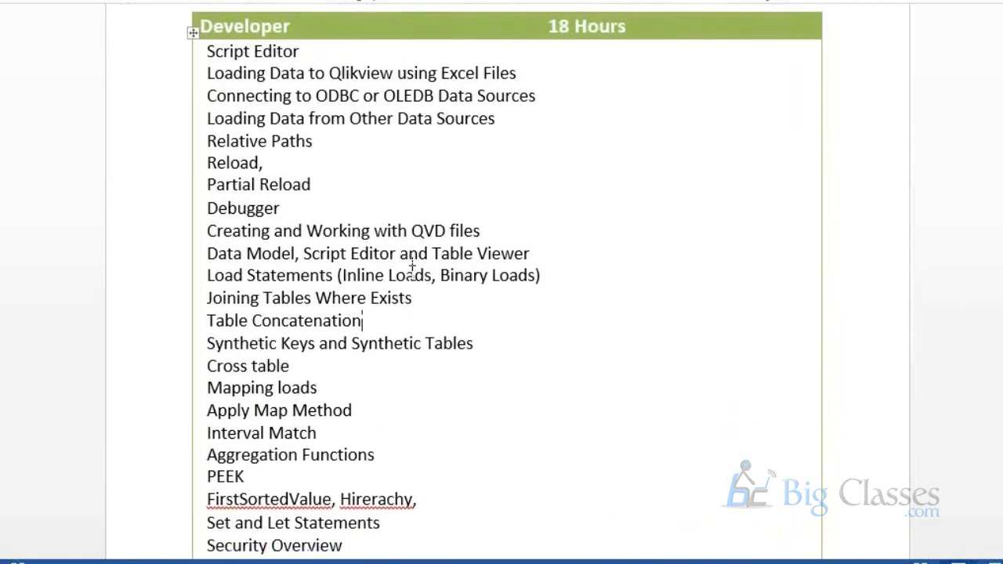
- Review the curriculum's Designer and Administration topics, including the chart objects and QMC items
{"action": "scroll", "coordinate": [413, 267], "scroll_direction": "down", "scroll_amount": 3}
{"action": "scroll", "coordinate": [414, 265], "scroll_direction": "down", "scroll_amount": 12}
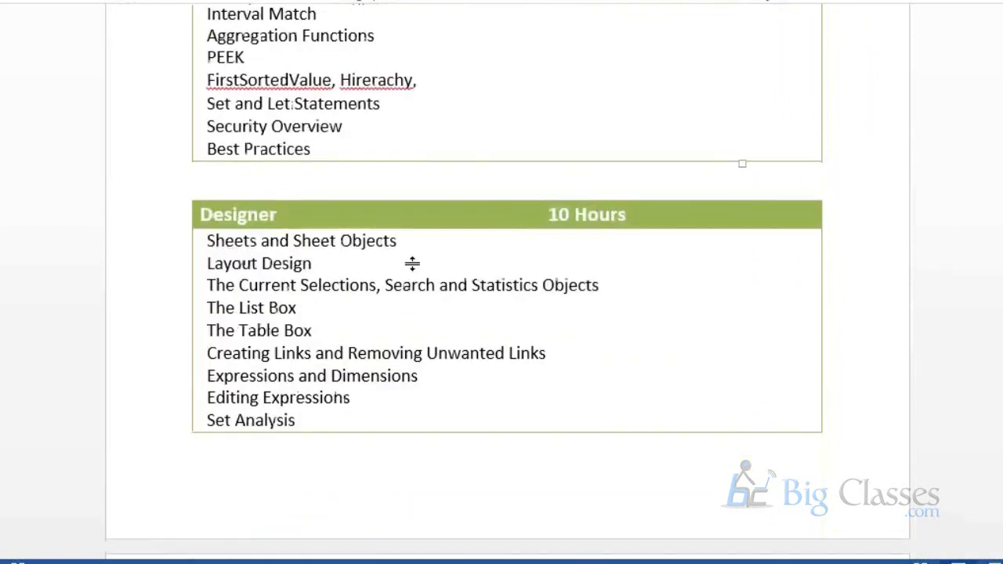
{"action": "scroll", "coordinate": [413, 265], "scroll_direction": "down", "scroll_amount": 1}
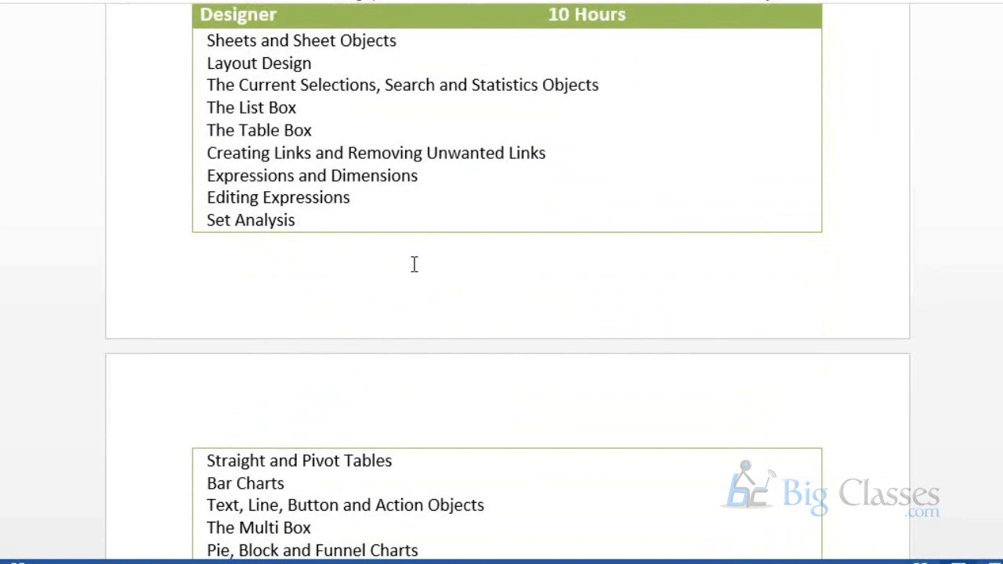
{"action": "scroll", "coordinate": [414, 248], "scroll_direction": "down", "scroll_amount": 4}
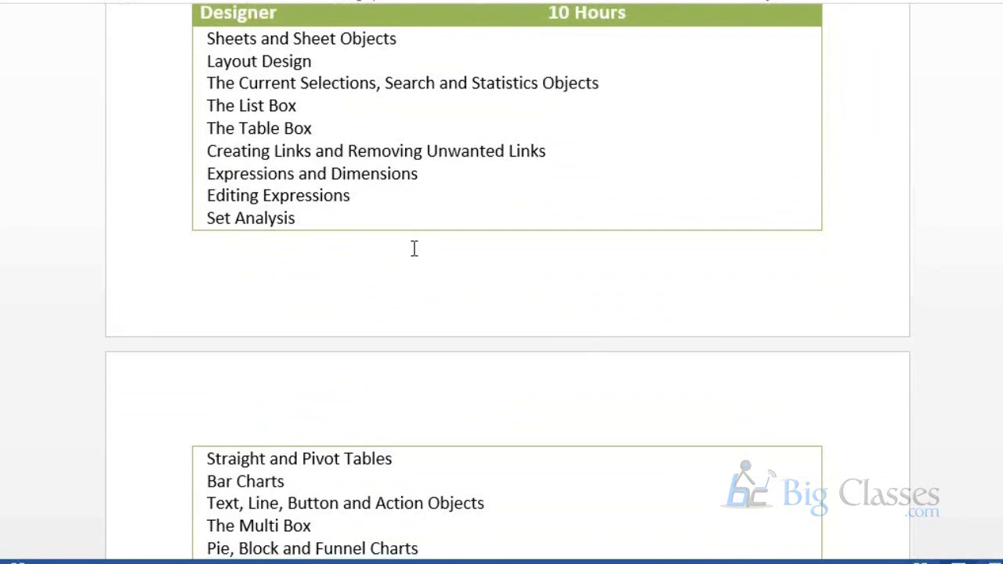
{"action": "scroll", "coordinate": [414, 248], "scroll_direction": "down", "scroll_amount": 5}
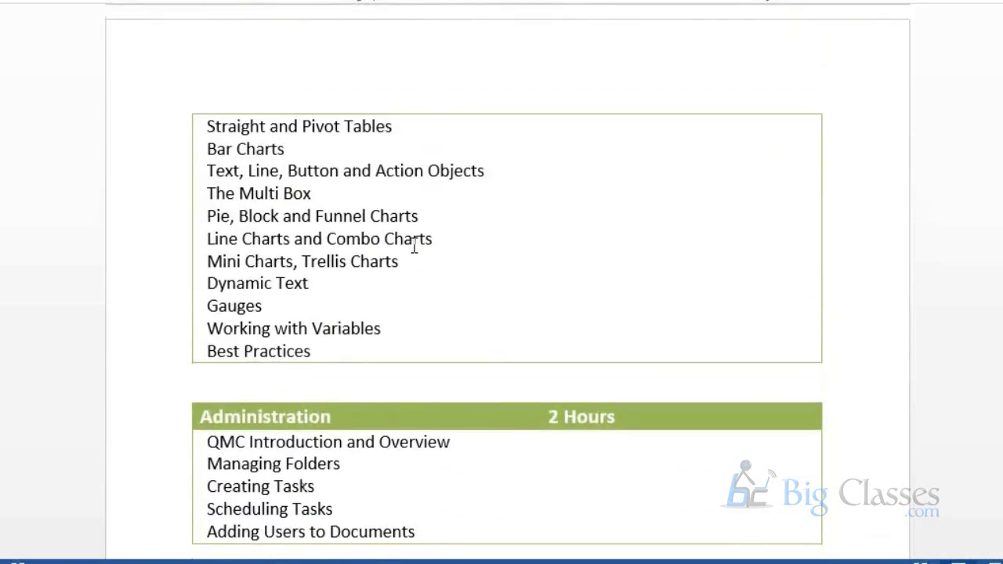
{"action": "scroll", "coordinate": [414, 249], "scroll_direction": "up", "scroll_amount": 15}
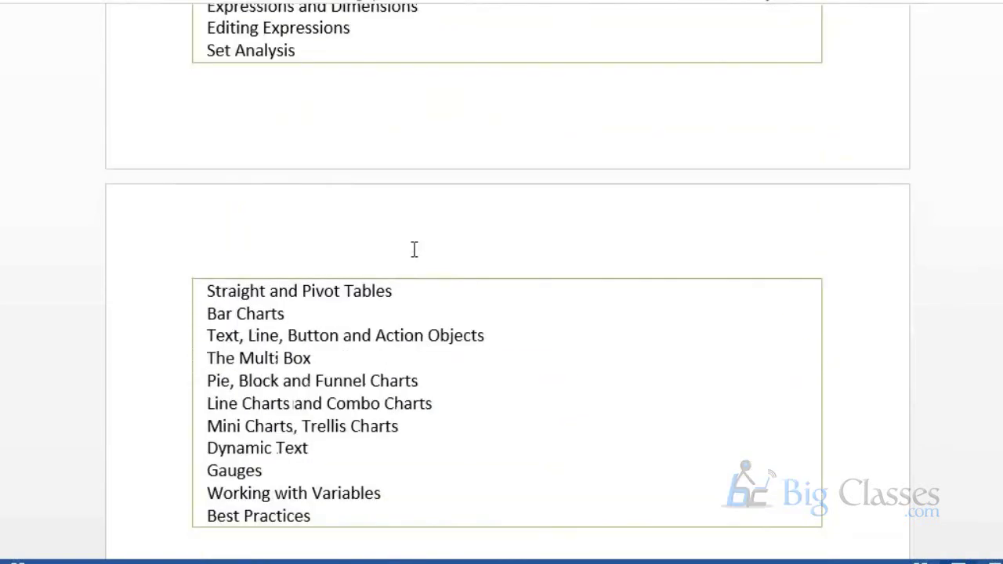
{"action": "scroll", "coordinate": [414, 249], "scroll_direction": "up", "scroll_amount": 11}
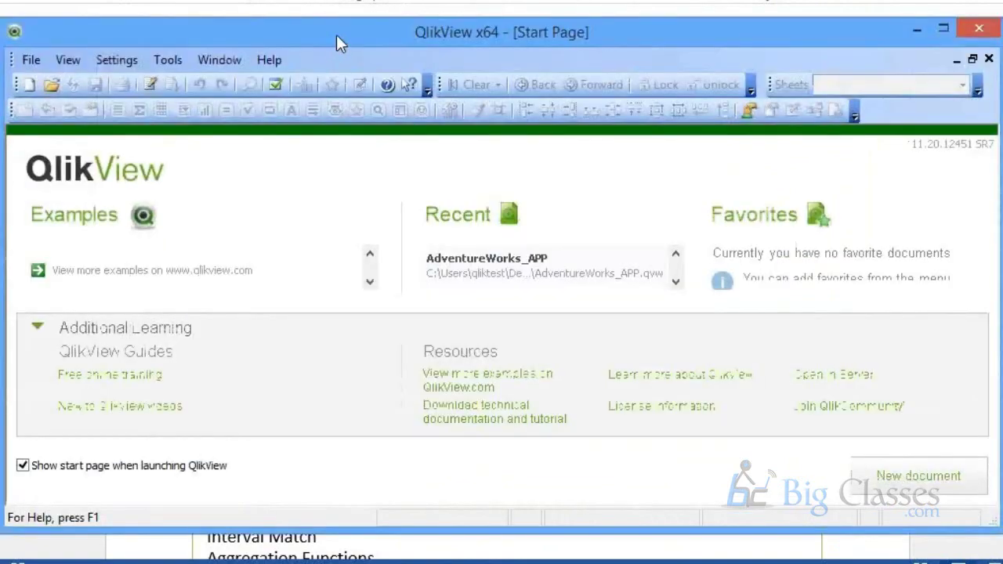
- Switch to QlikView, maximize its window and create a new blank document without using the wizard
{"action": "double_click", "coordinate": [336, 35]}
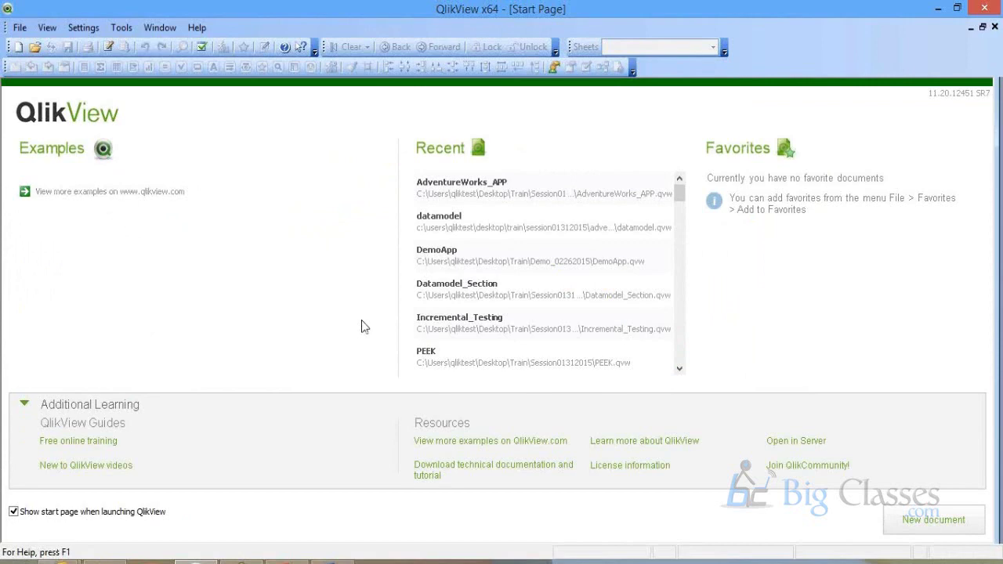
{"action": "left_click", "coordinate": [18, 47]}
{"action": "key", "text": "Escape"}
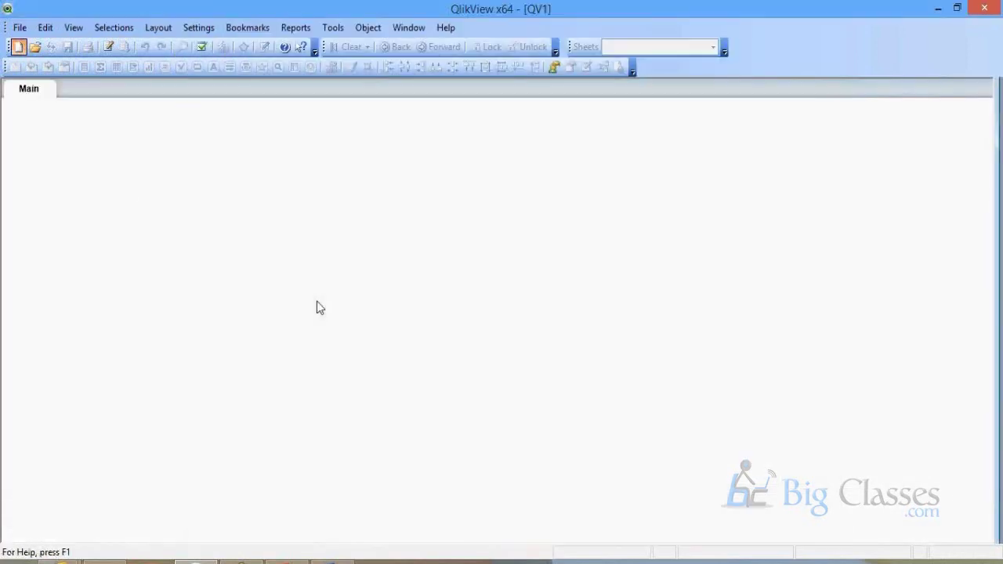
- Start saving the new document under a new name and browse to the Train folder on the Desktop
{"action": "left_click", "coordinate": [20, 28]}
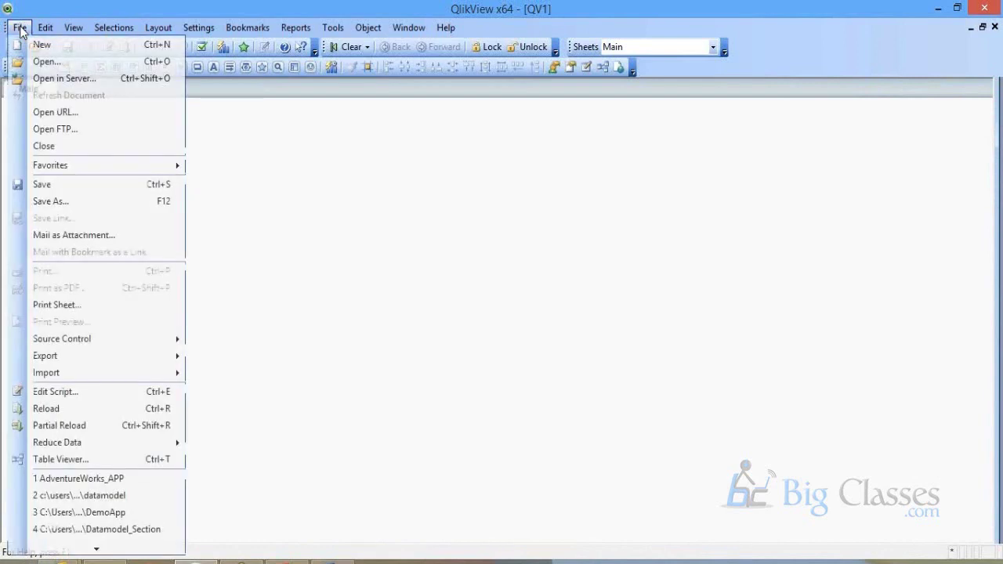
{"action": "left_click", "coordinate": [262, 291]}
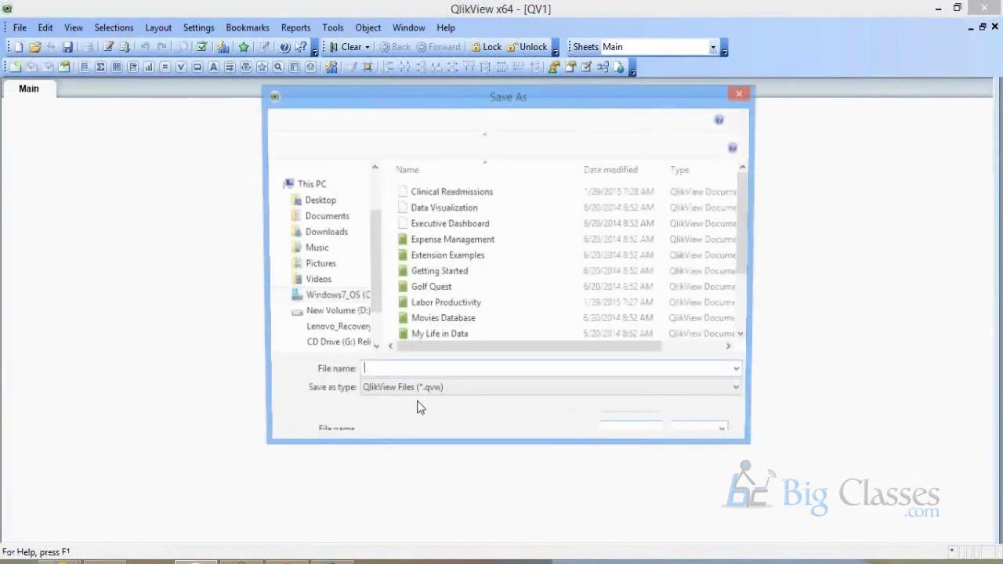
{"action": "left_click", "coordinate": [386, 122]}
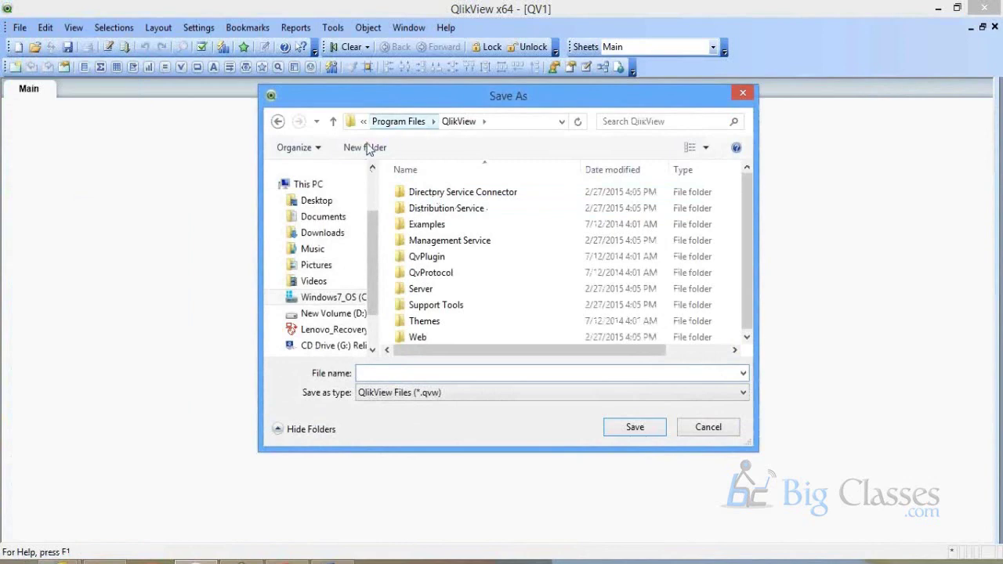
{"action": "left_click", "coordinate": [318, 201]}
{"action": "left_click", "coordinate": [423, 209]}
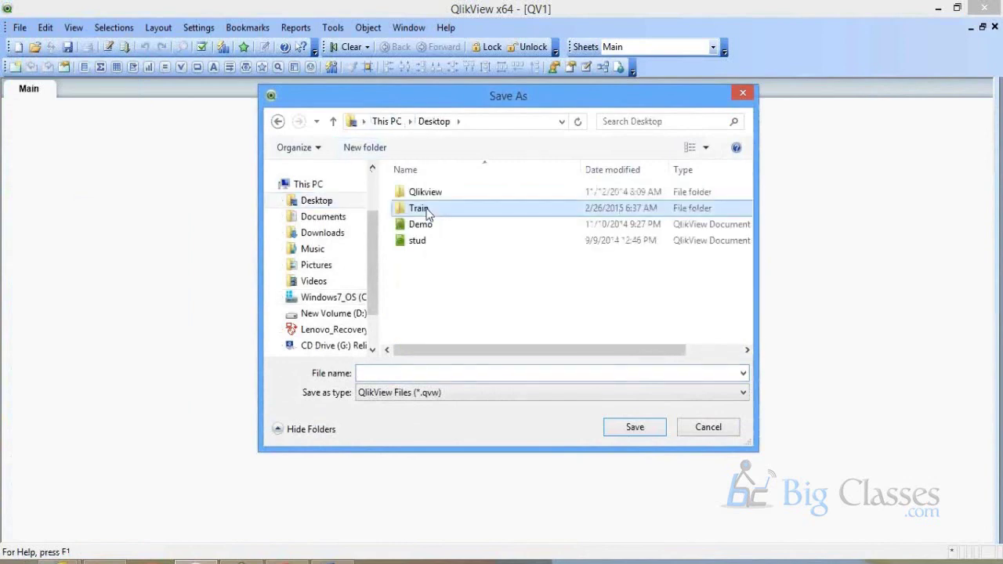
{"action": "double_click", "coordinate": [427, 210]}
- Create a folder named Demo_03042015 inside the Train folder and open it as the save location
{"action": "right_click", "coordinate": [563, 266]}
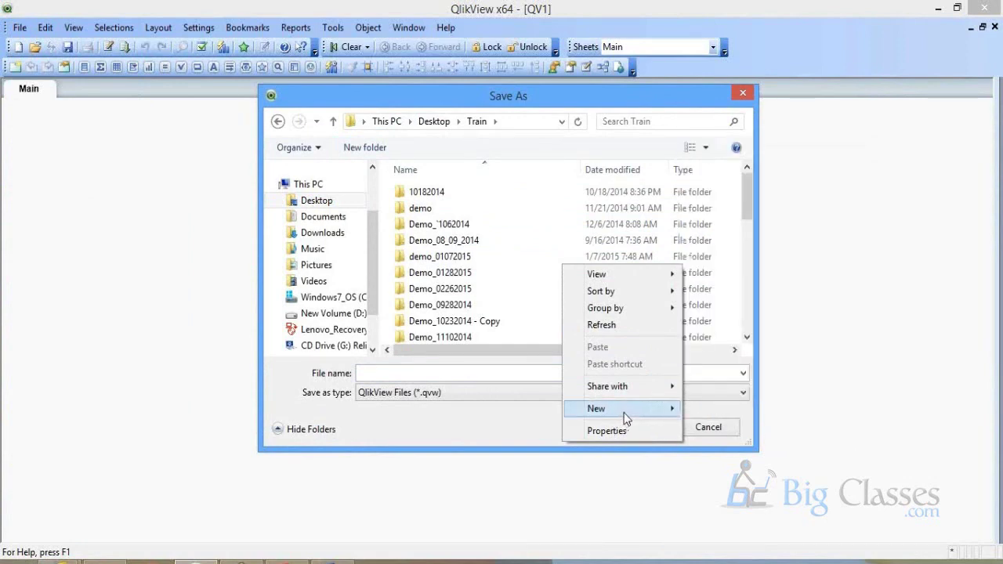
{"action": "left_click", "coordinate": [626, 419]}
{"action": "left_click", "coordinate": [740, 149]}
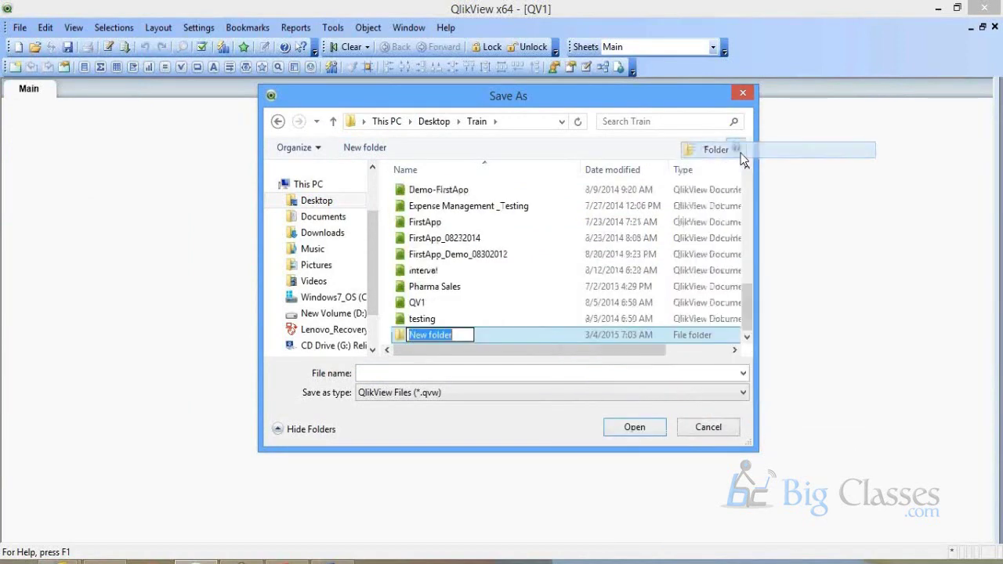
{"action": "type", "text": "Demo_0304"}
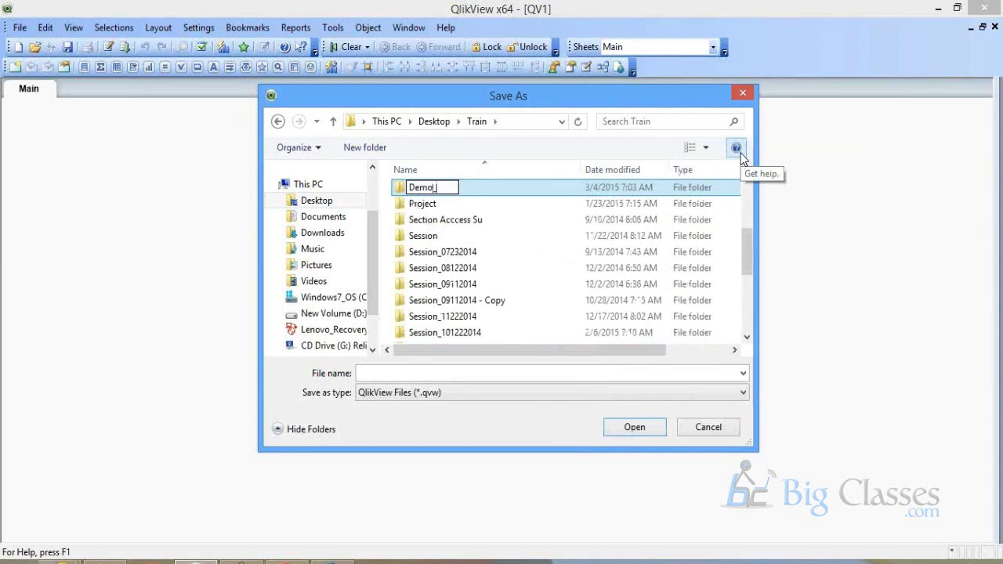
{"action": "type", "text": "2015"}
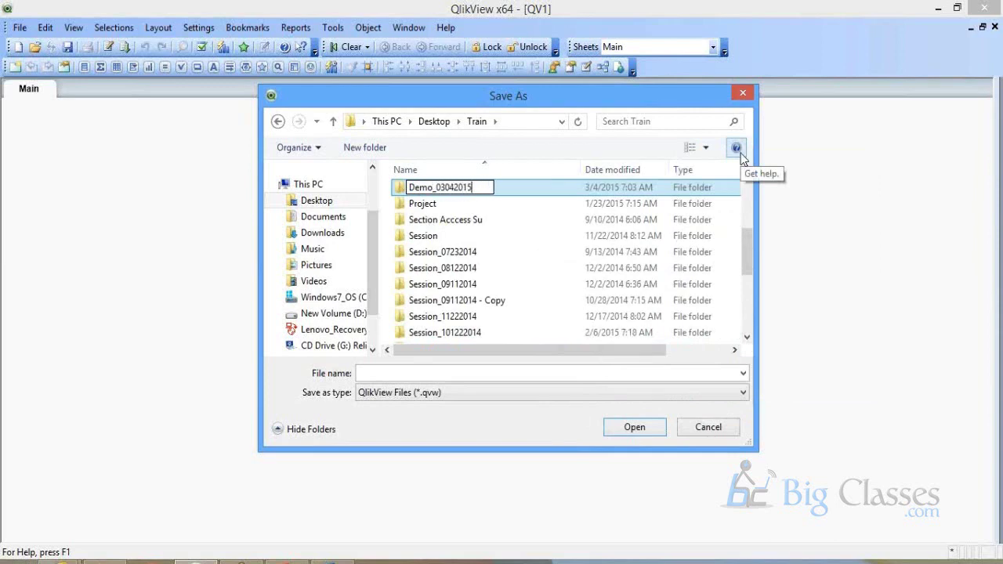
{"action": "key", "text": "Return"}
{"action": "key", "text": "Return"}
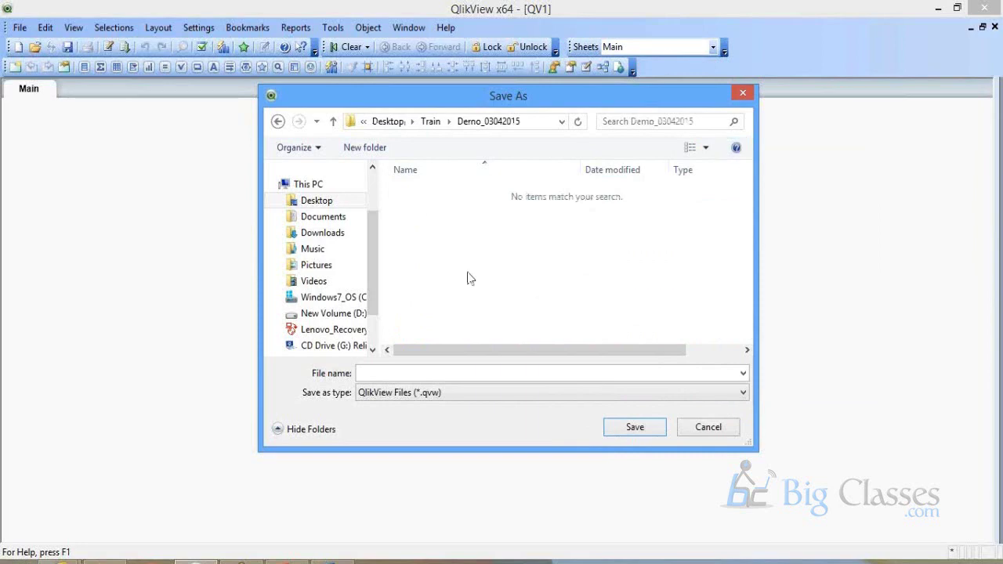
- Save the document as a QlikView file named Demos in the Demo_03042015 folder
{"action": "left_click", "coordinate": [506, 372]}
{"action": "type", "text": "Demos"}
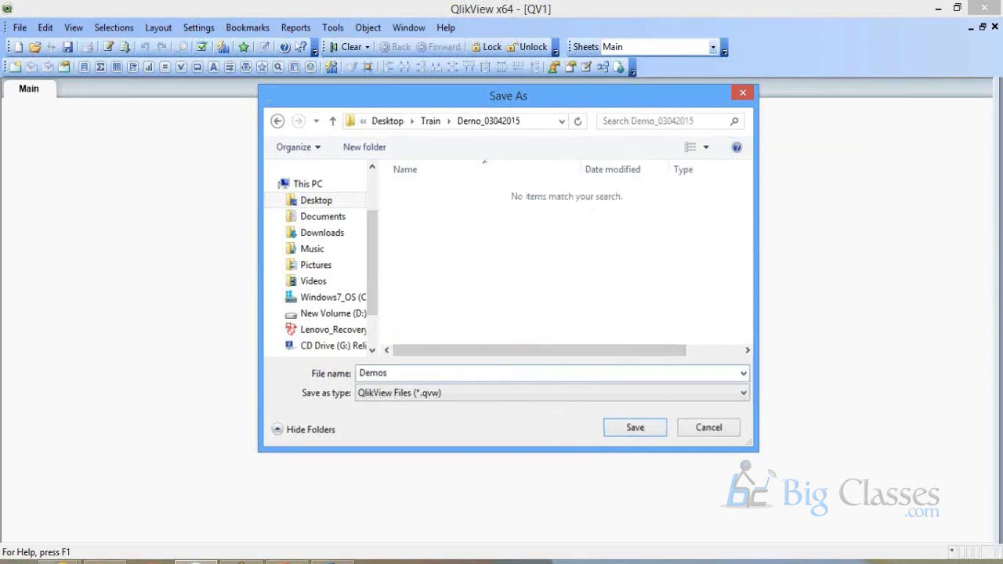
{"action": "key", "text": "Return"}
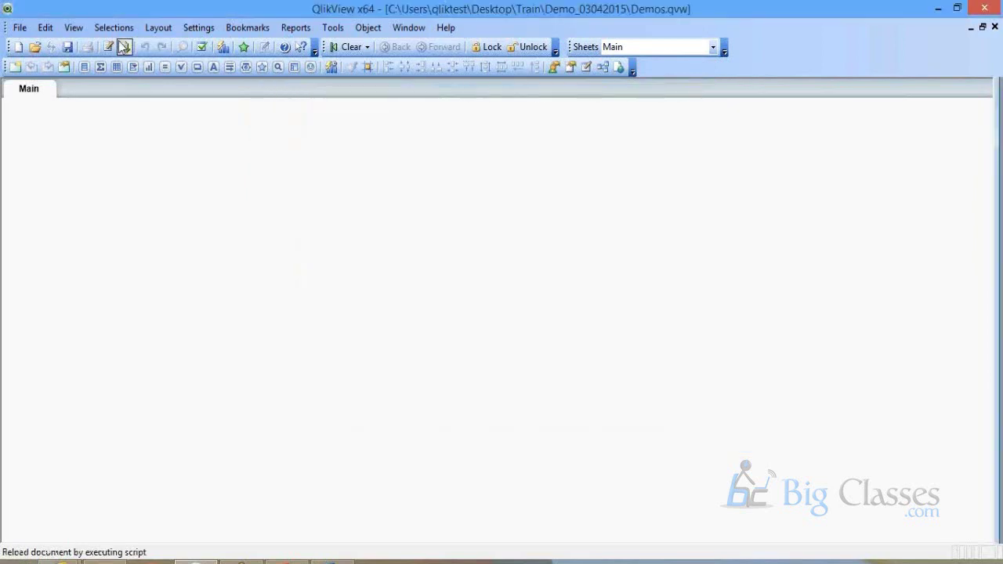
{"action": "right_click", "coordinate": [215, 282]}
{"action": "mouse_move", "coordinate": [265, 323]}
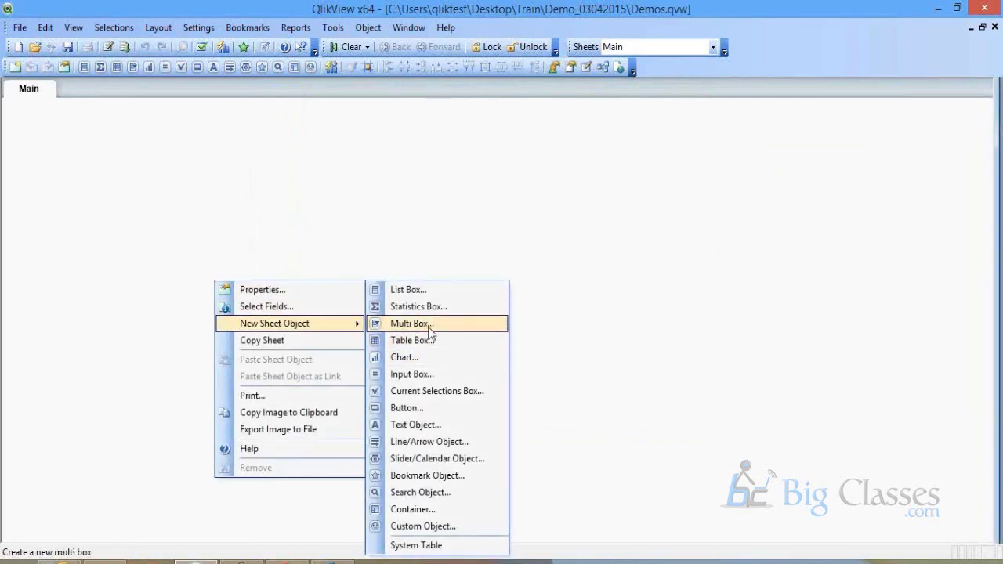
{"action": "left_click", "coordinate": [99, 90]}
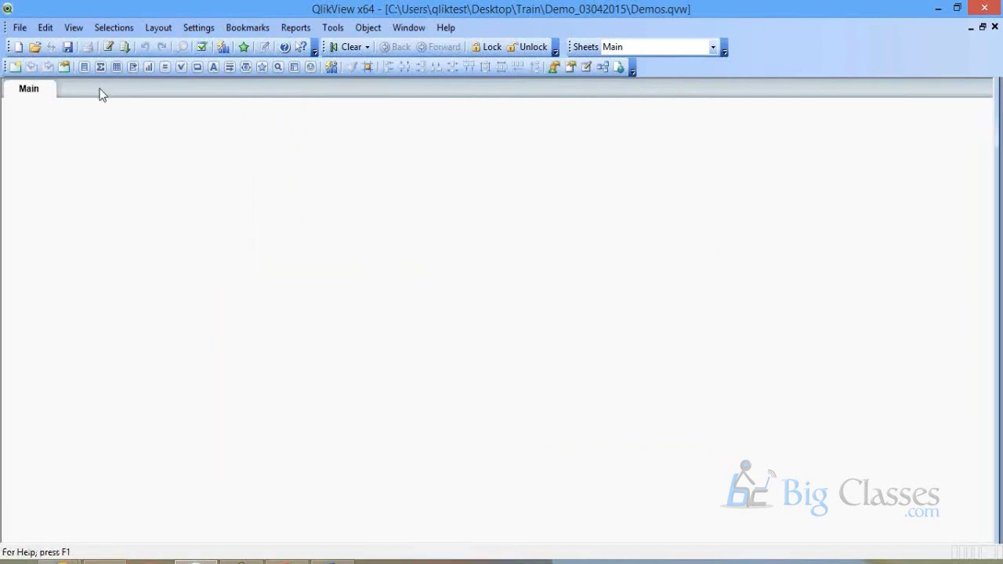
- Open the script editor for the Demos document
{"action": "left_click", "coordinate": [30, 28]}
{"action": "left_click", "coordinate": [76, 392]}
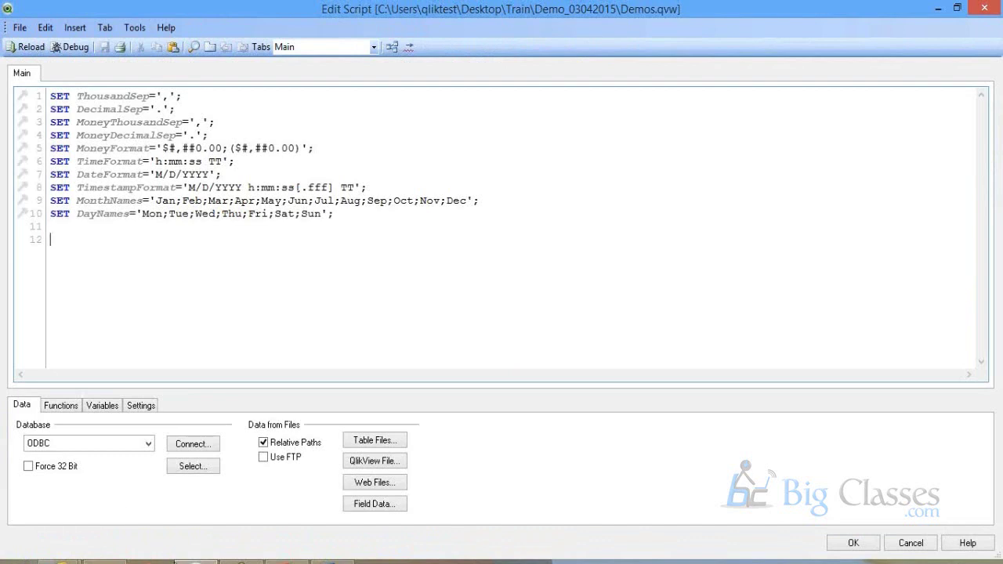
- Launch a second QlikView window and start opening an existing document, browsing to Program Files on the Windows7_OS (C:) drive
{"action": "right_click", "coordinate": [196, 561]}
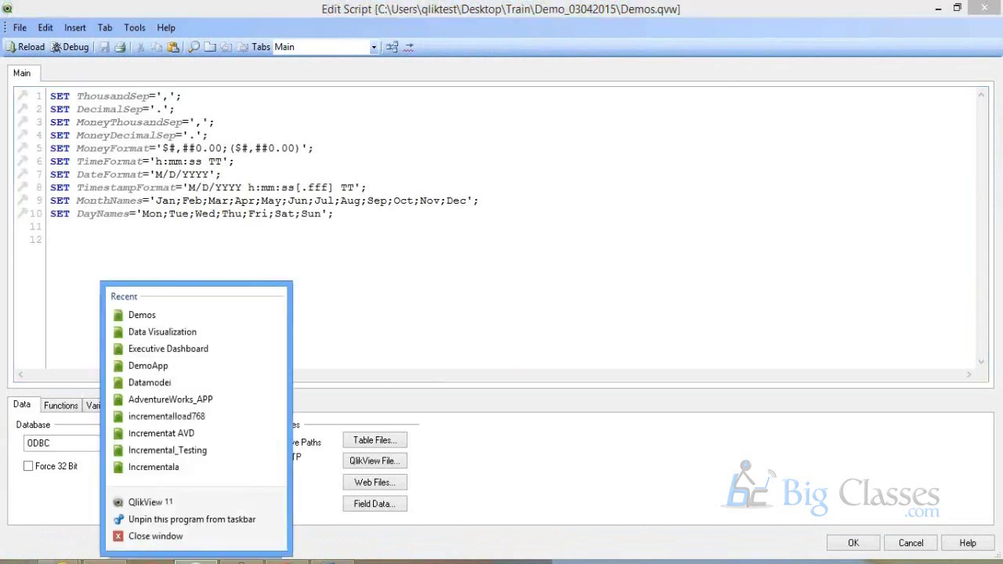
{"action": "left_click", "coordinate": [202, 503]}
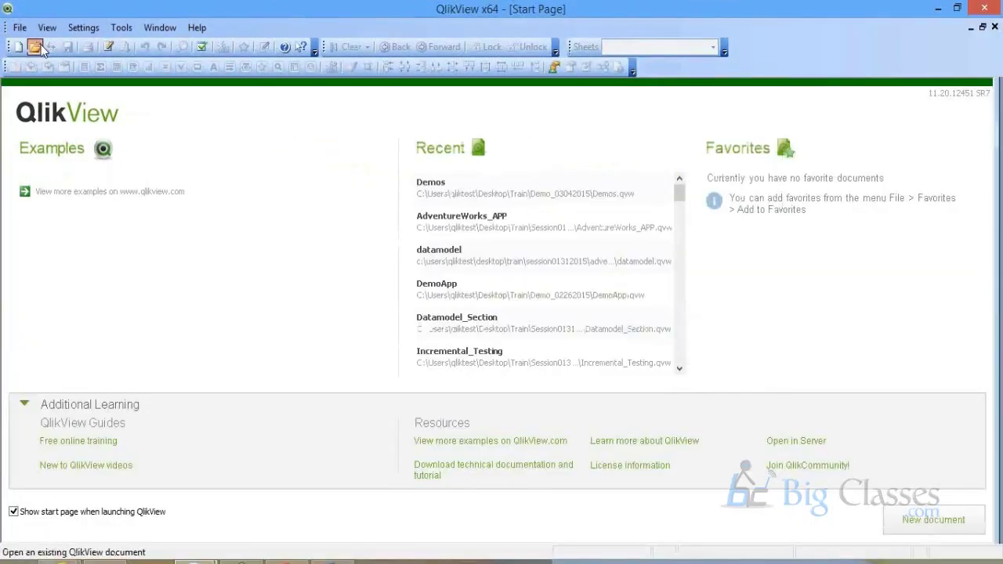
{"action": "left_click", "coordinate": [36, 47]}
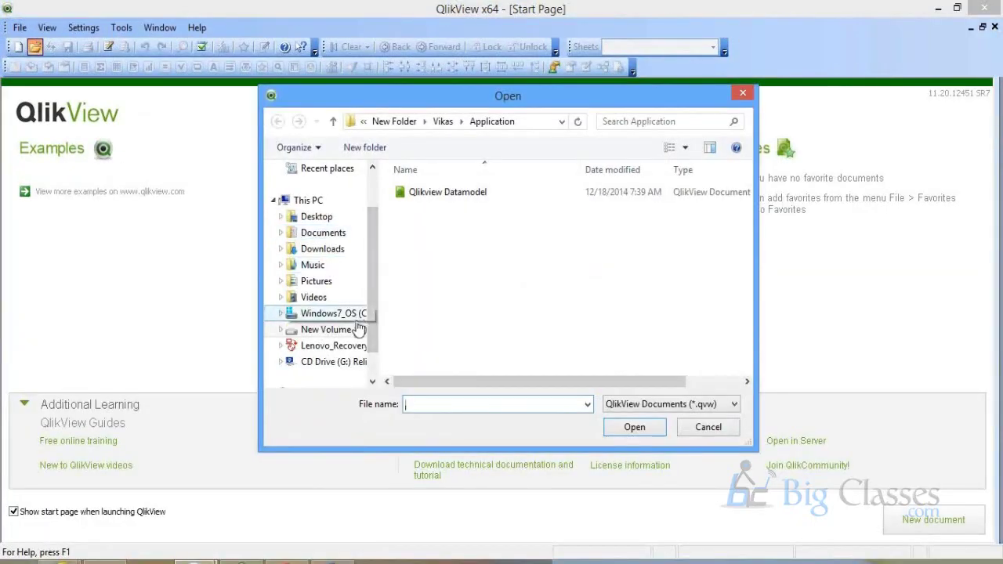
{"action": "left_click", "coordinate": [370, 315]}
{"action": "scroll", "coordinate": [435, 341], "scroll_direction": "down", "scroll_amount": 2}
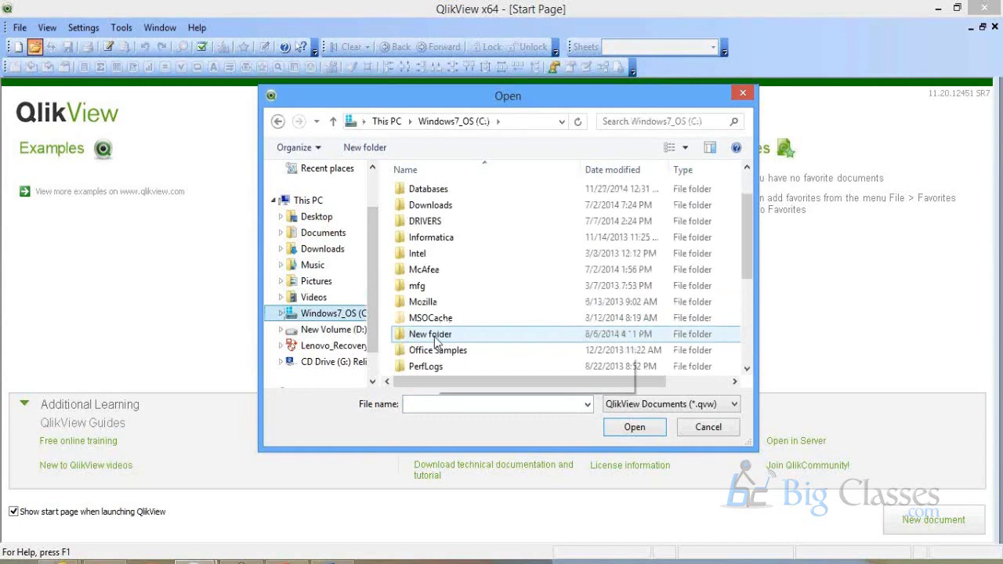
{"action": "scroll", "coordinate": [435, 342], "scroll_direction": "down", "scroll_amount": 1}
{"action": "double_click", "coordinate": [452, 305]}
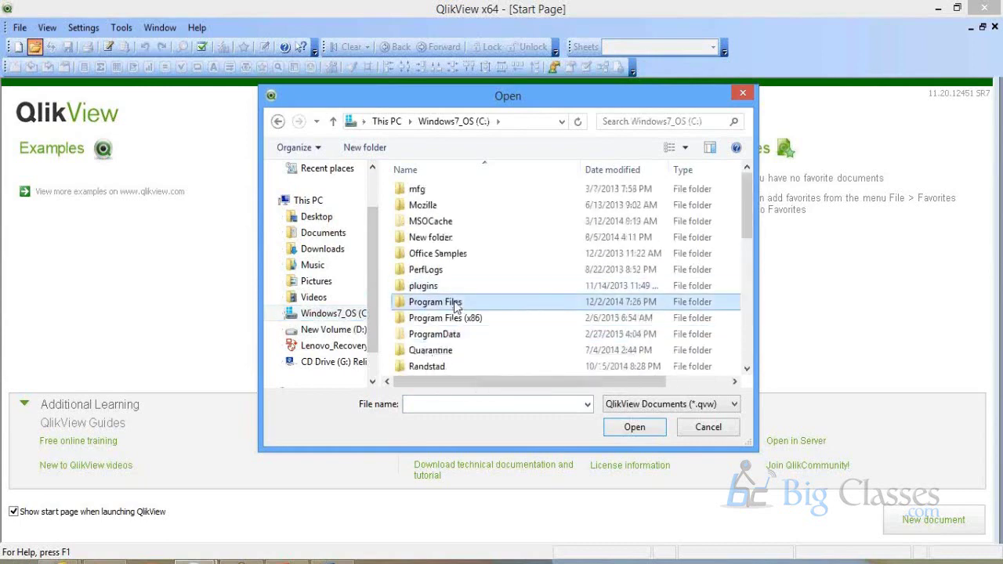
- Browse from Program Files into the QlikView, Examples and Documents folders that hold the sample applications
{"action": "scroll", "coordinate": [464, 266], "scroll_direction": "down", "scroll_amount": 7}
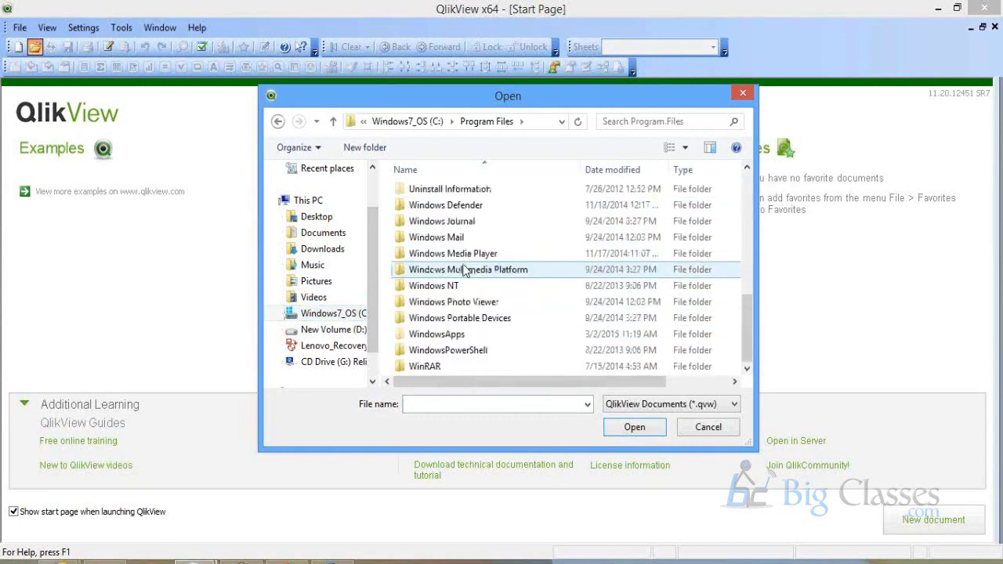
{"action": "scroll", "coordinate": [466, 269], "scroll_direction": "up", "scroll_amount": 1}
{"action": "scroll", "coordinate": [463, 262], "scroll_direction": "up", "scroll_amount": 2}
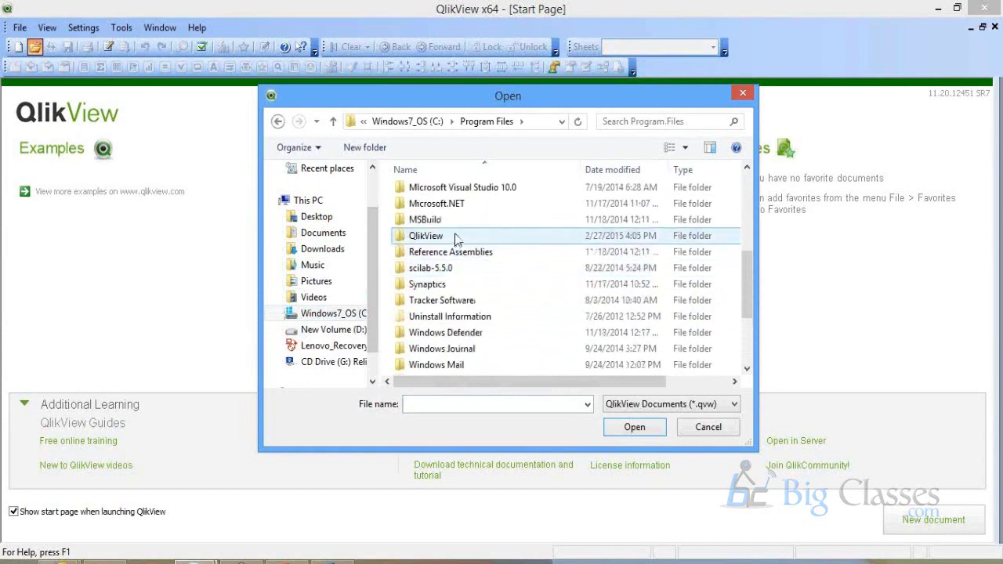
{"action": "double_click", "coordinate": [456, 237]}
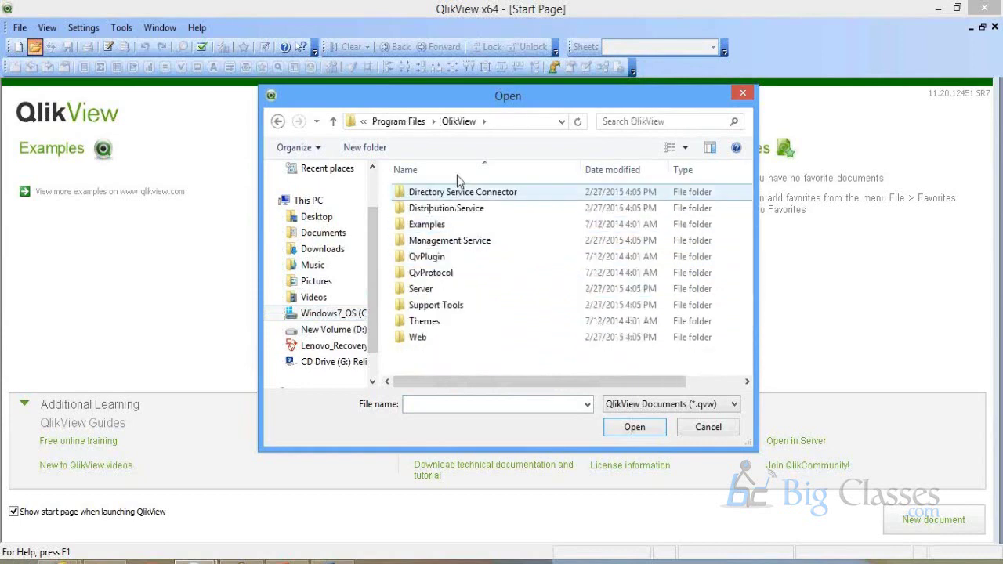
{"action": "double_click", "coordinate": [468, 226]}
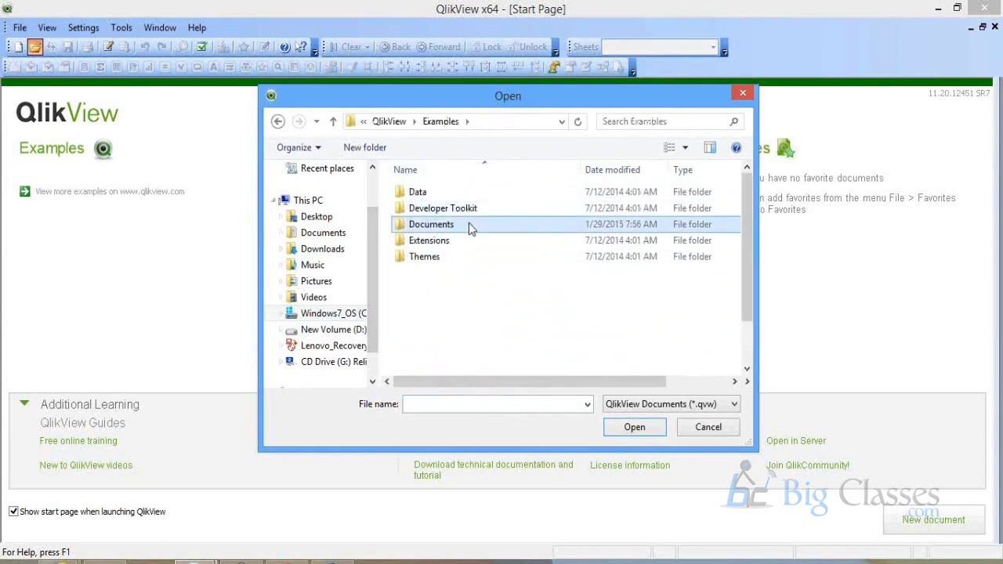
{"action": "double_click", "coordinate": [468, 224]}
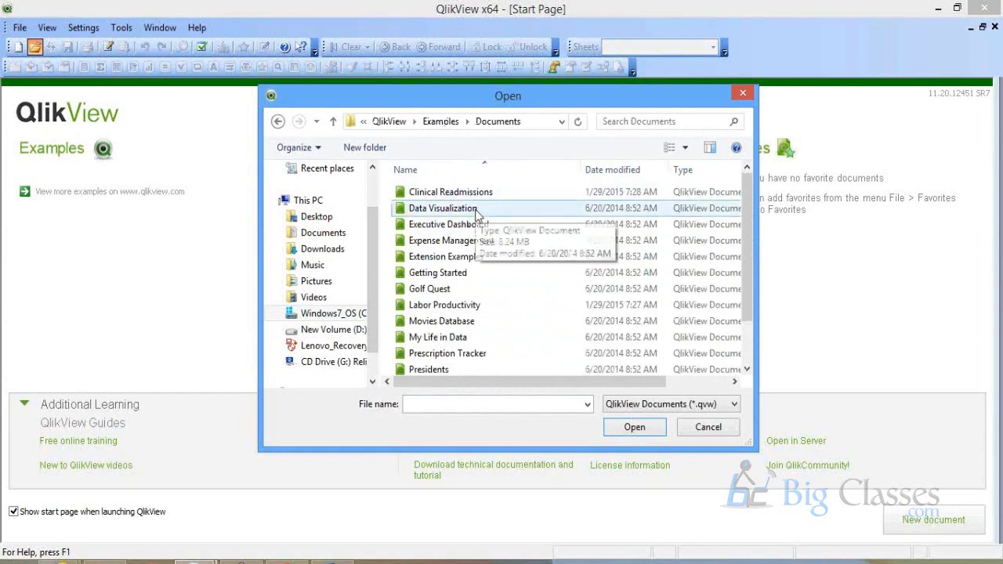
- Open the Extension Examples sample document from the Documents folder
{"action": "left_click", "coordinate": [476, 210]}
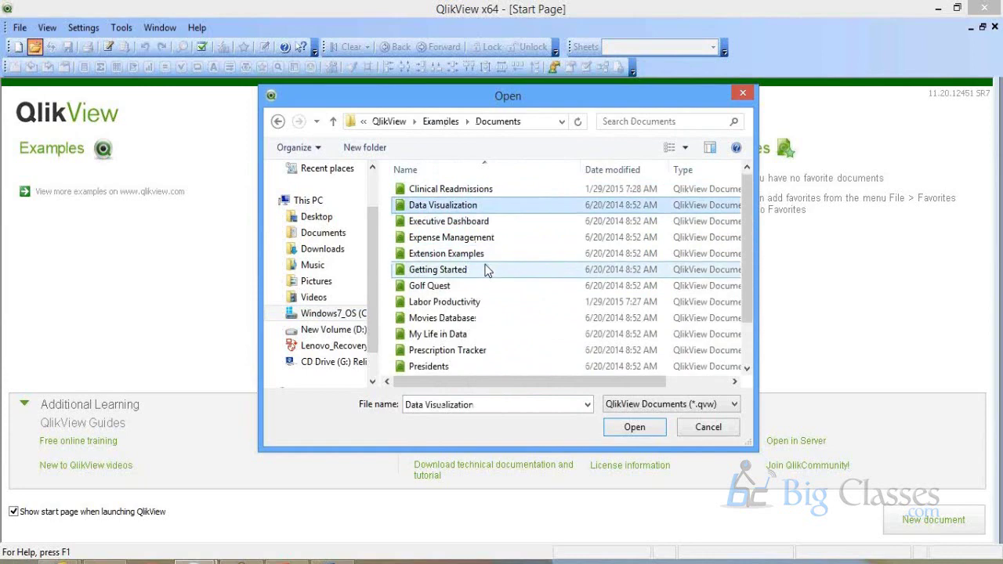
{"action": "scroll", "coordinate": [478, 262], "scroll_direction": "down", "scroll_amount": 1}
{"action": "left_click", "coordinate": [477, 242]}
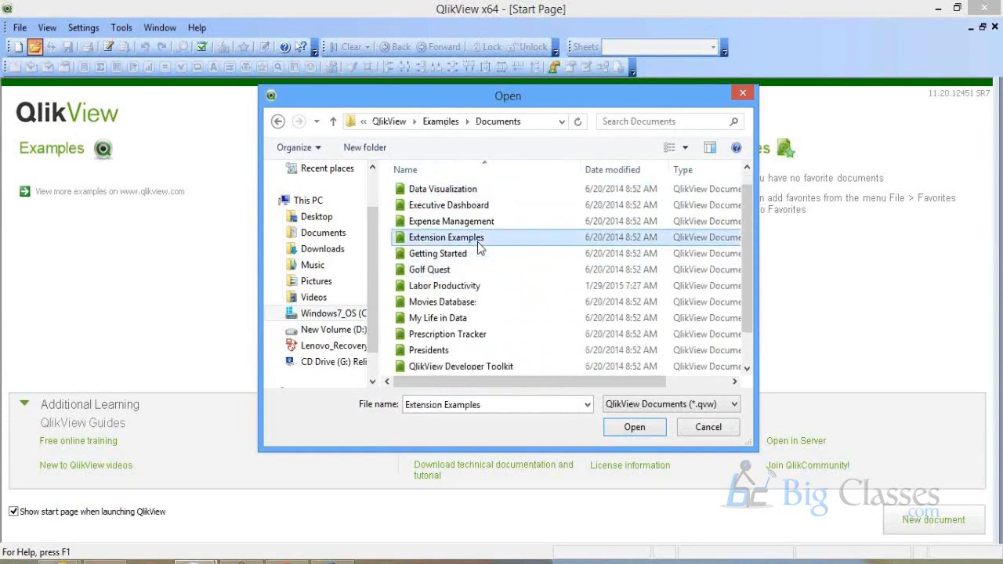
{"action": "double_click", "coordinate": [477, 241]}
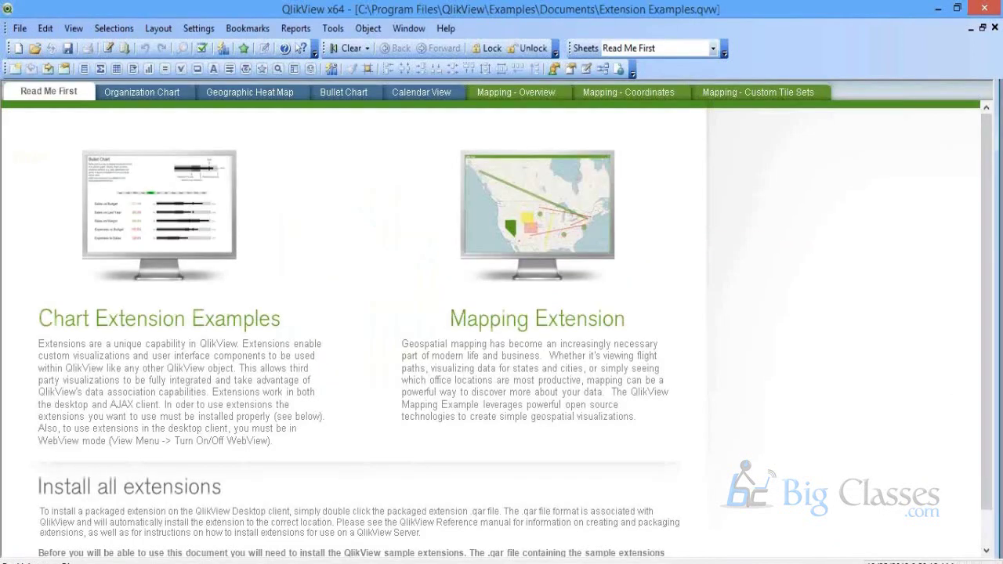
- Launch another QlikView window, maximize it, and open the Data Visualization sample document in it
{"action": "right_click", "coordinate": [202, 561]}
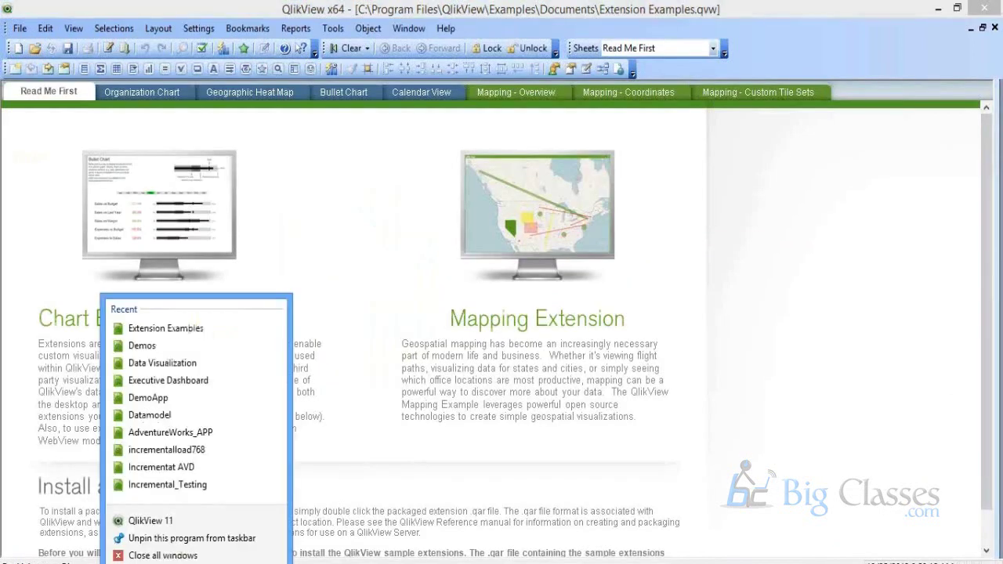
{"action": "left_click", "coordinate": [217, 510]}
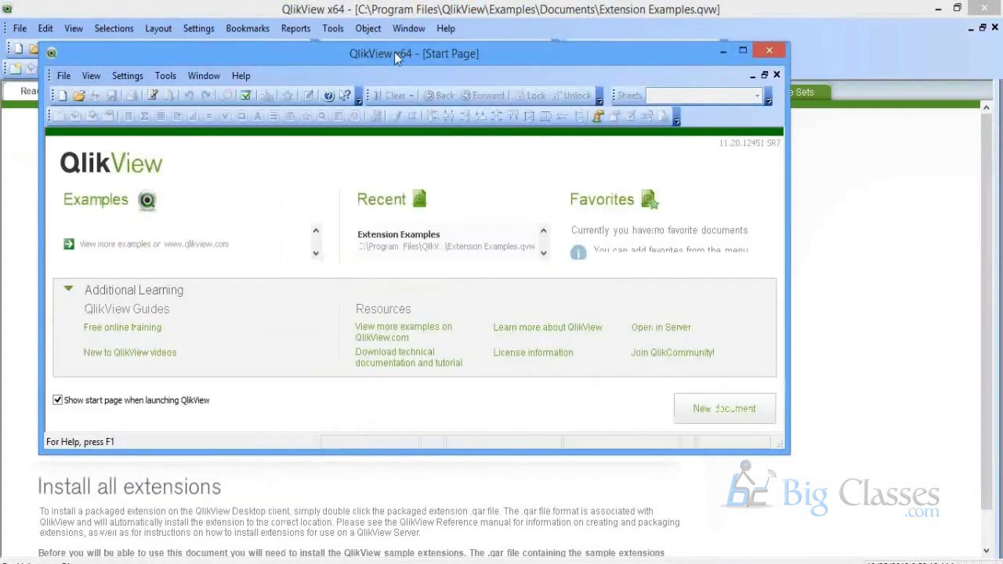
{"action": "double_click", "coordinate": [394, 51]}
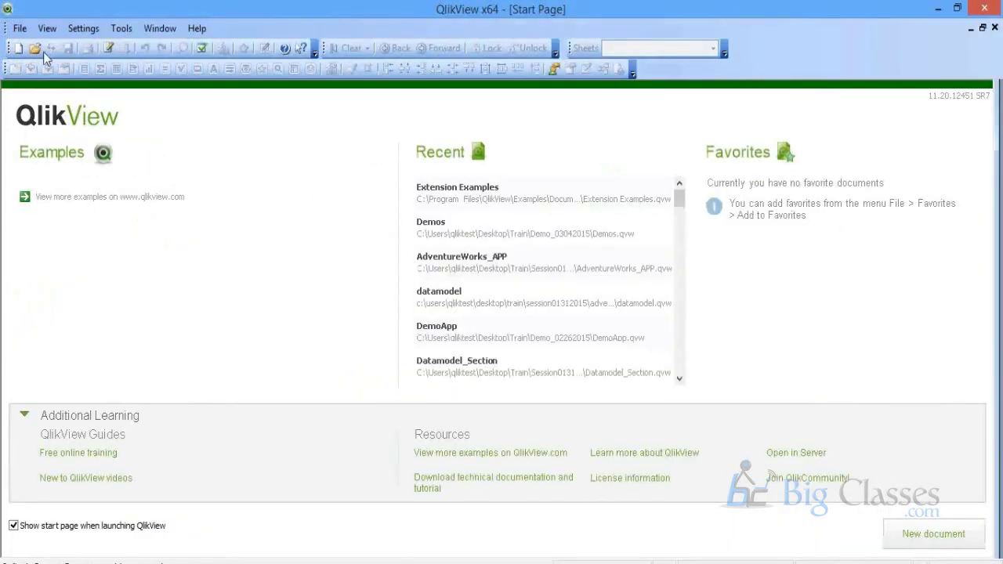
{"action": "key", "text": "ctrl+o"}
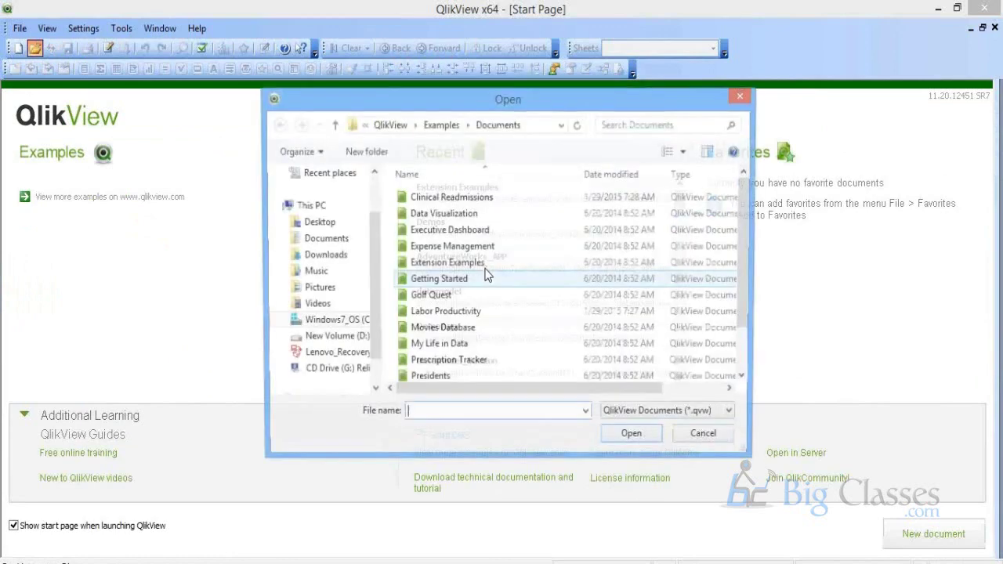
{"action": "left_click", "coordinate": [492, 215]}
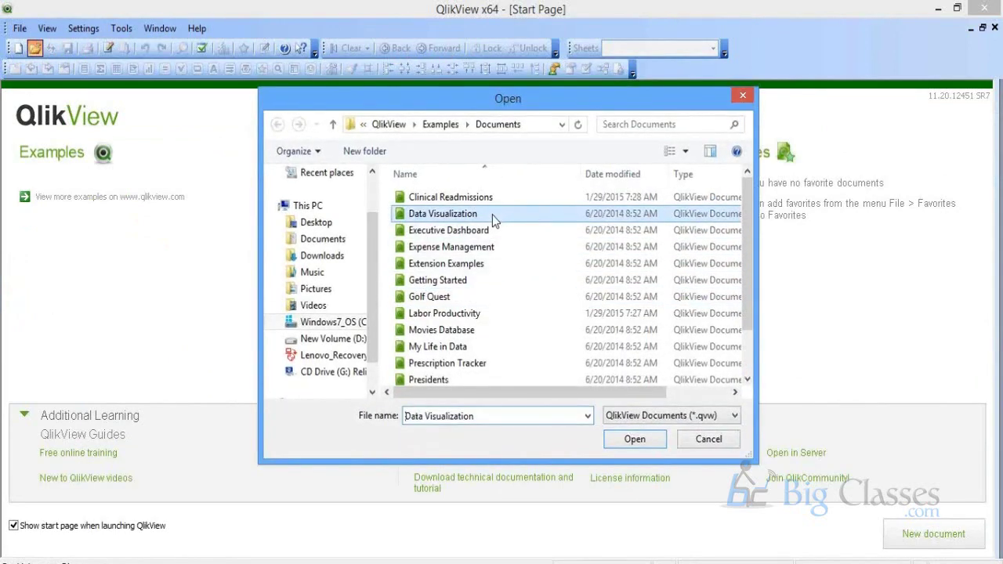
{"action": "double_click", "coordinate": [492, 214]}
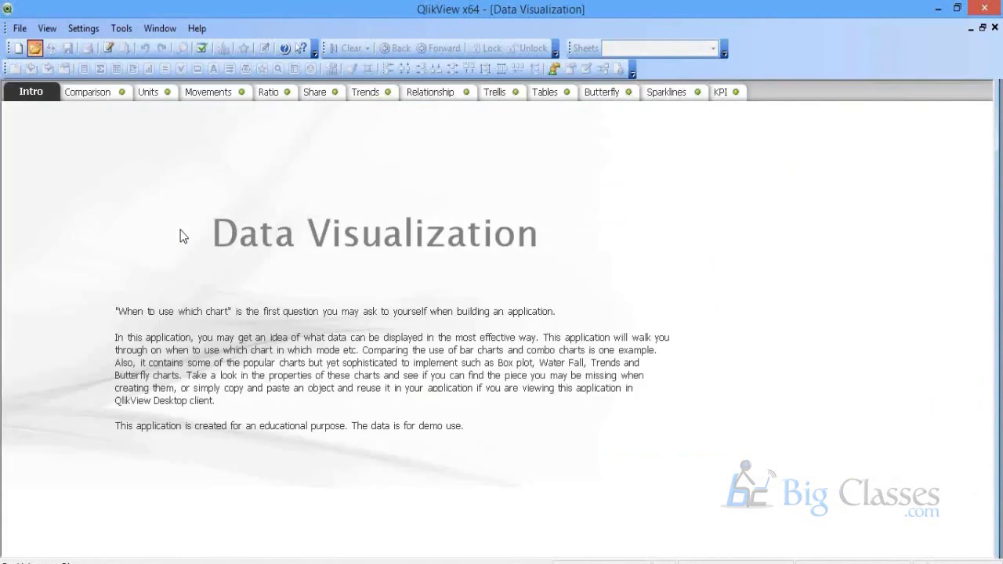
- Examine the chart examples on the Comparison, Units, Movements, Ratio and Share sheets of the Data Visualization document
{"action": "left_click", "coordinate": [106, 95]}
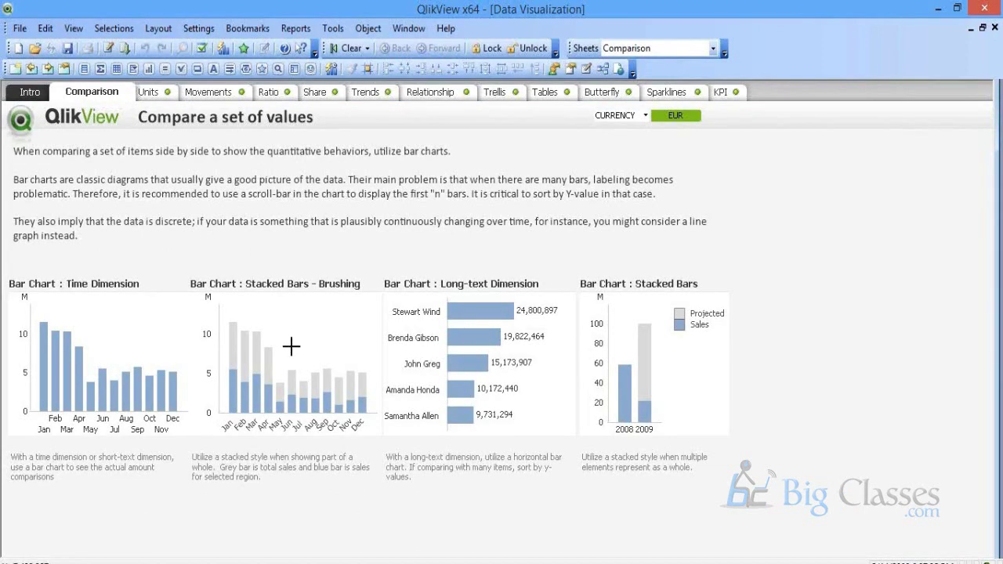
{"action": "left_click", "coordinate": [175, 97]}
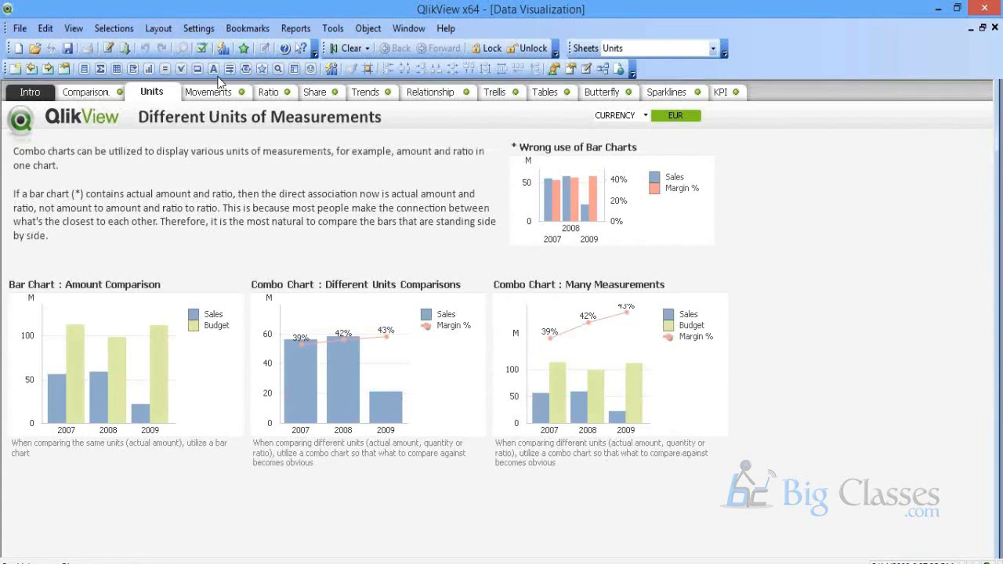
{"action": "left_click", "coordinate": [248, 96]}
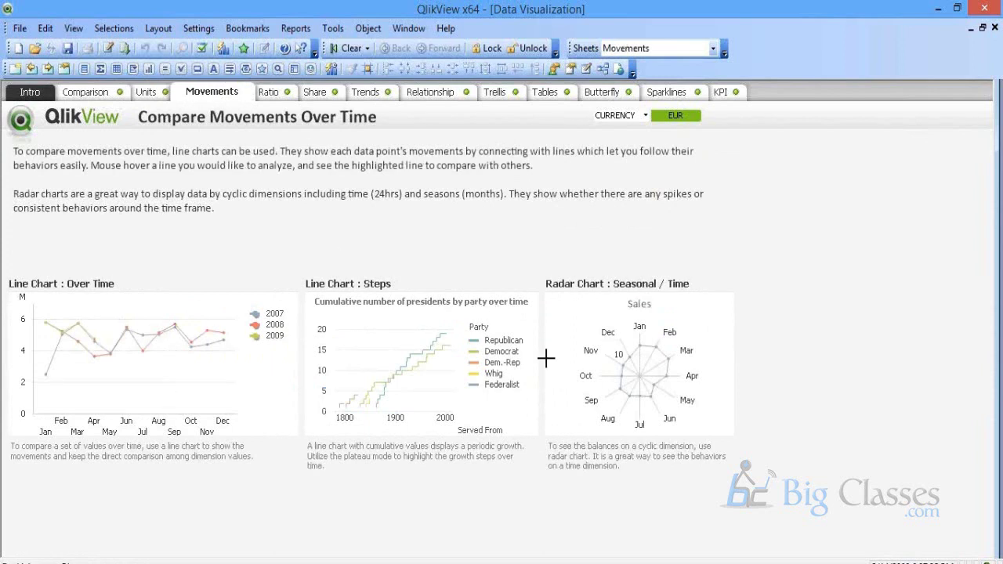
{"action": "left_click", "coordinate": [285, 96]}
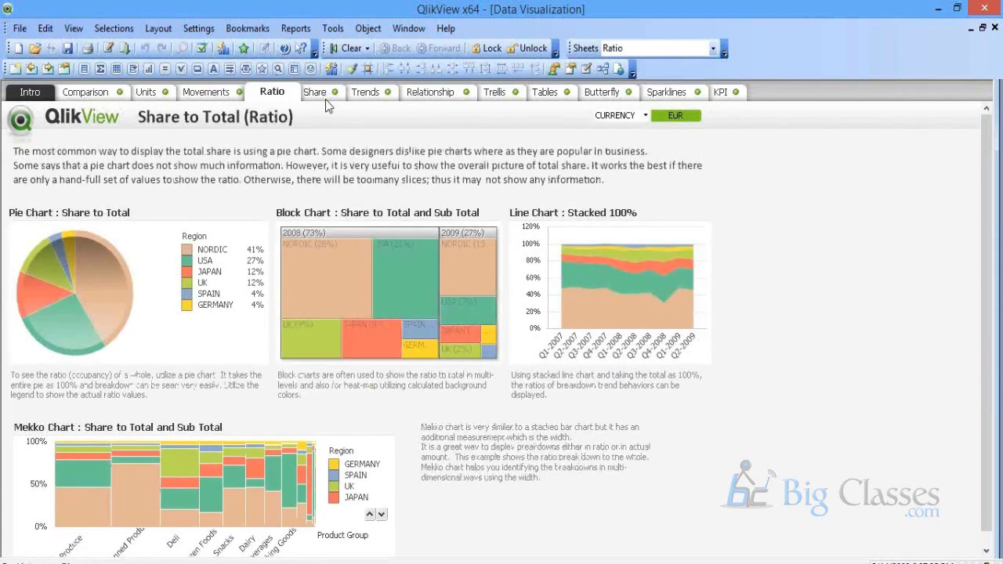
{"action": "left_click", "coordinate": [321, 94]}
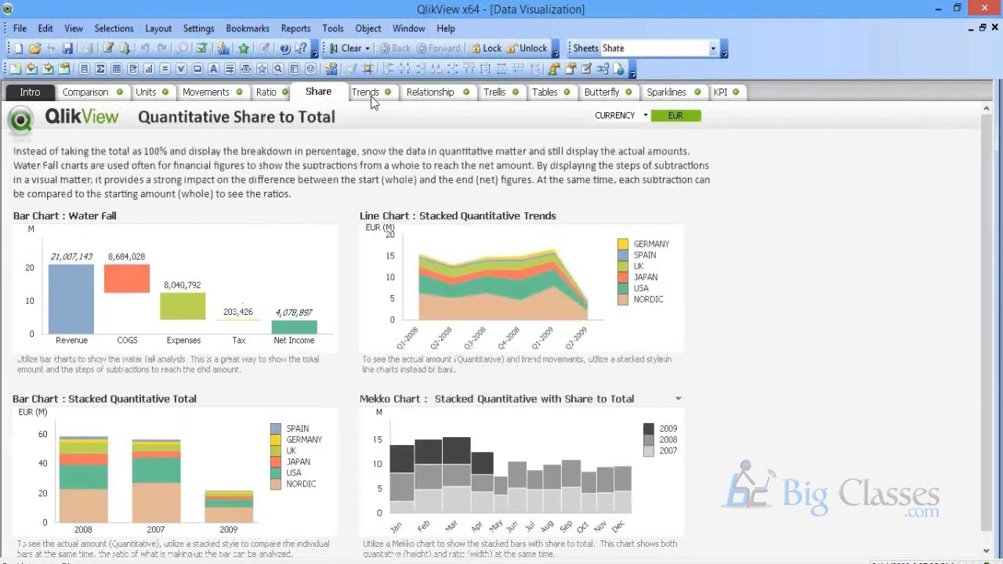
- Look through the sheets from Trends and Relationship to Sparklines and KPI, and return to the Share sheet
{"action": "left_click", "coordinate": [372, 98]}
{"action": "left_click", "coordinate": [463, 94]}
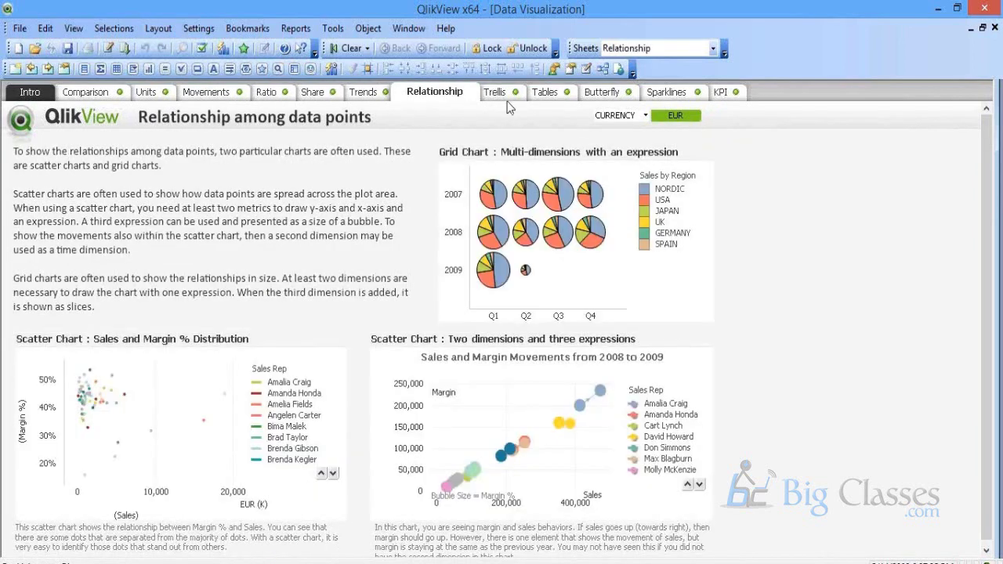
{"action": "left_click", "coordinate": [507, 101]}
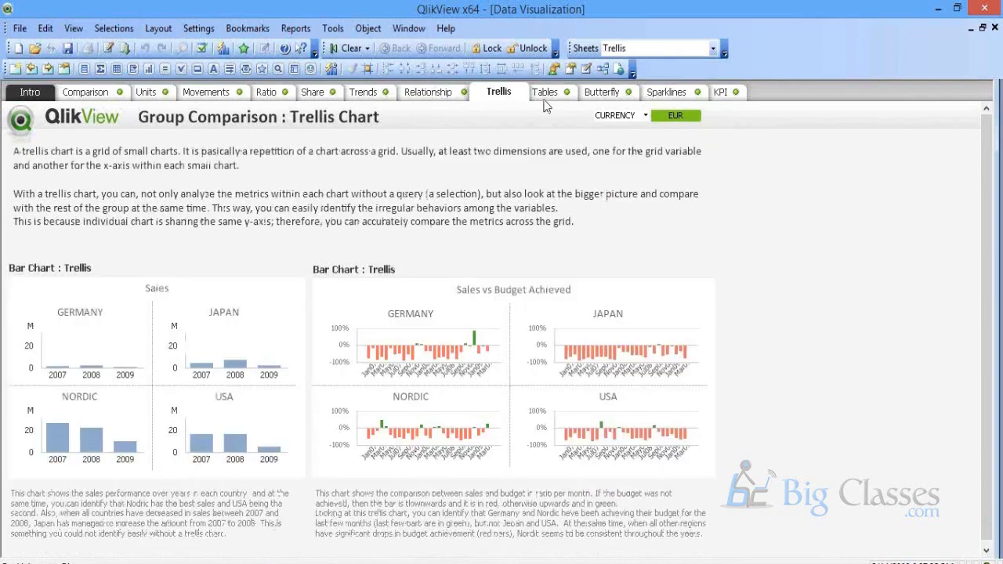
{"action": "left_click", "coordinate": [546, 98]}
{"action": "left_click", "coordinate": [605, 91]}
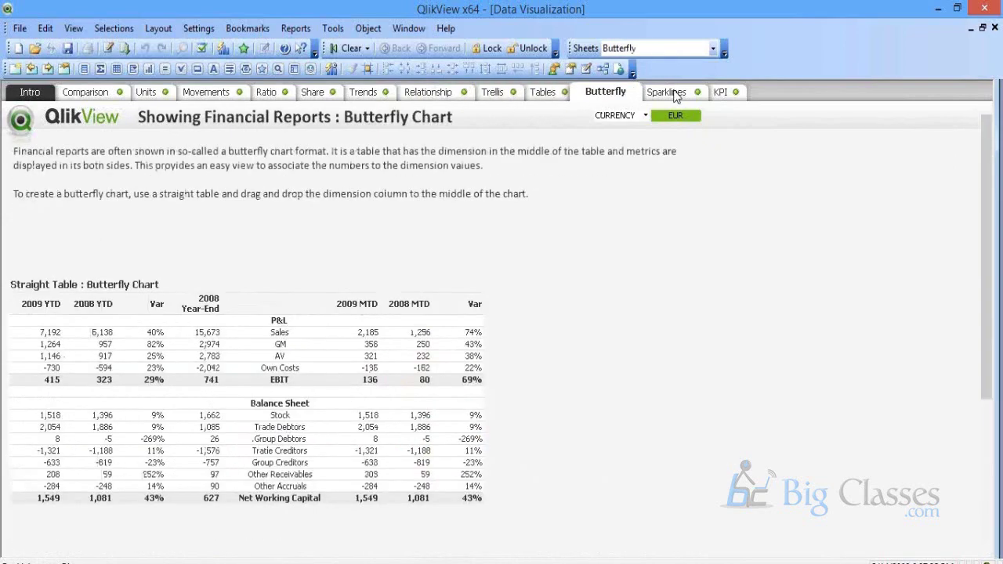
{"action": "left_click", "coordinate": [676, 93]}
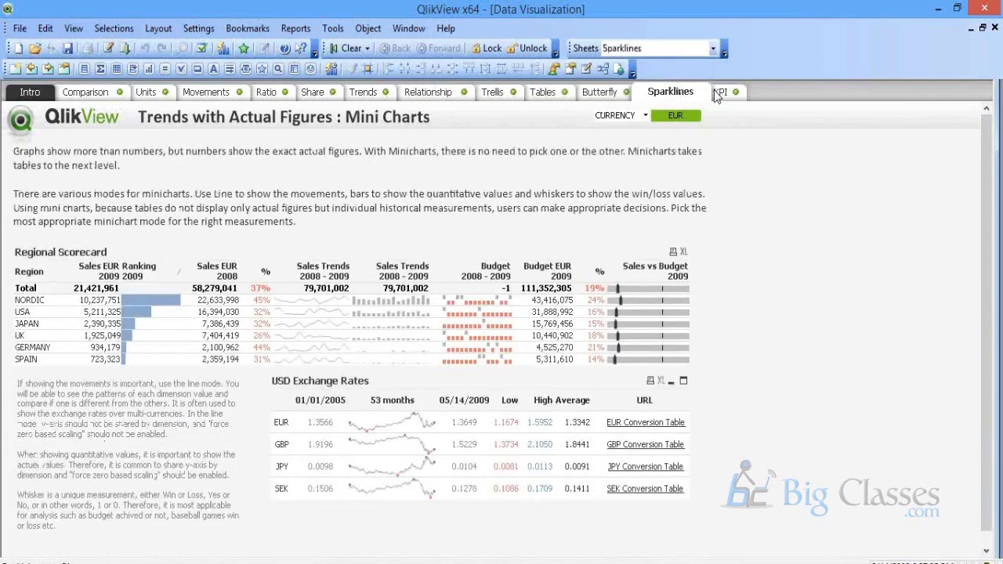
{"action": "left_click", "coordinate": [717, 93]}
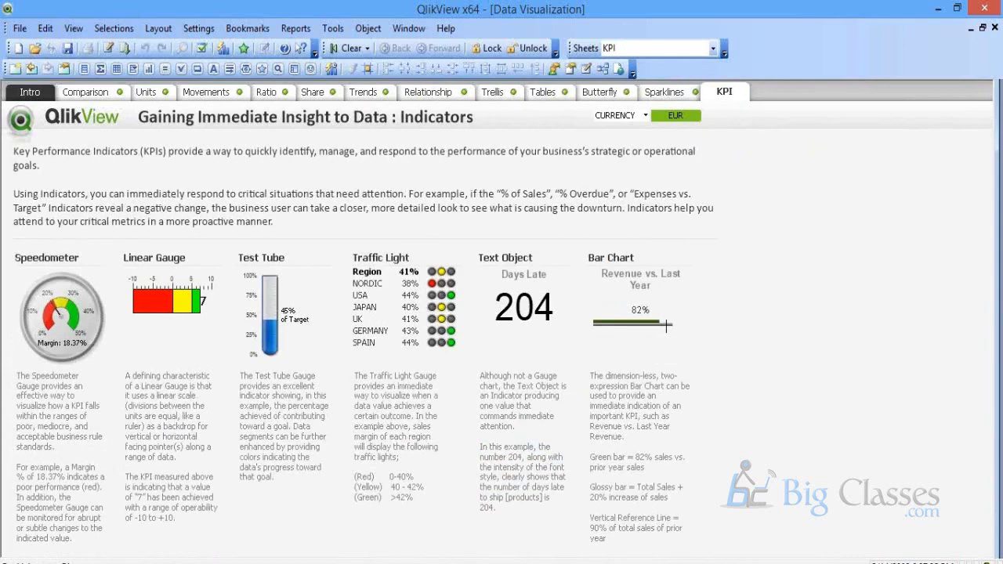
{"action": "mouse_move", "coordinate": [255, 561]}
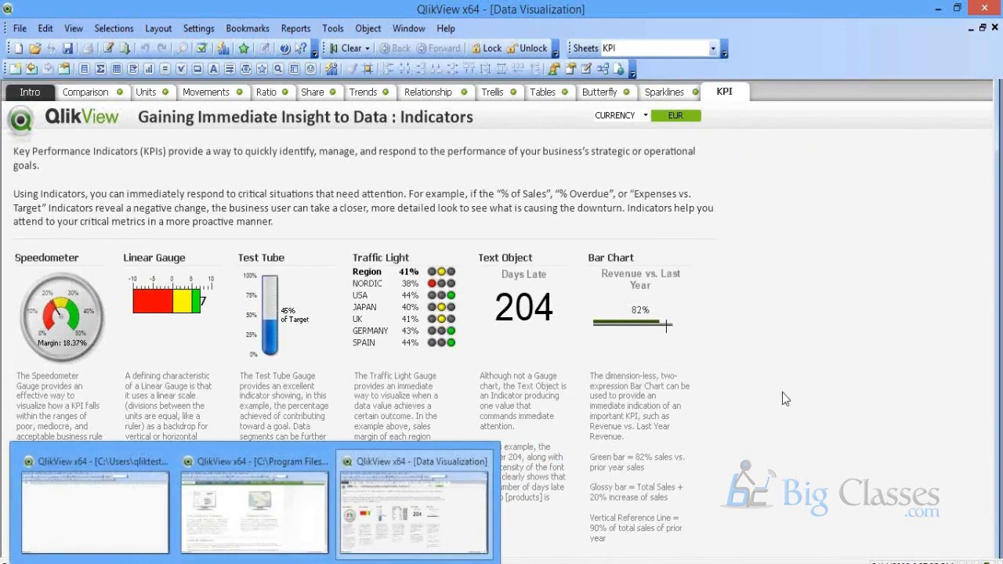
{"action": "left_click", "coordinate": [318, 94]}
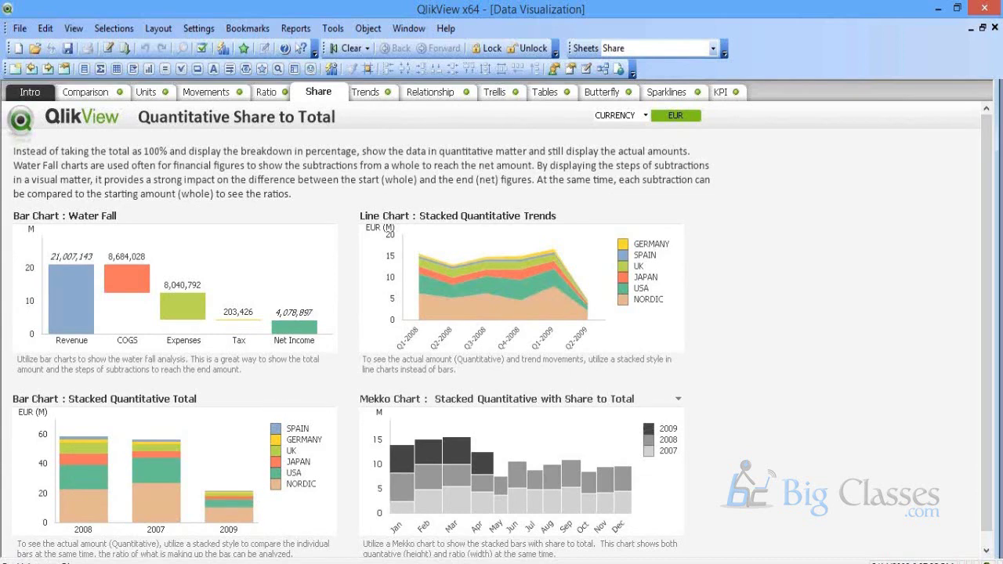
- Switch to the Extension Examples window and view its Organization Chart sheet
{"action": "mouse_move", "coordinate": [259, 560]}
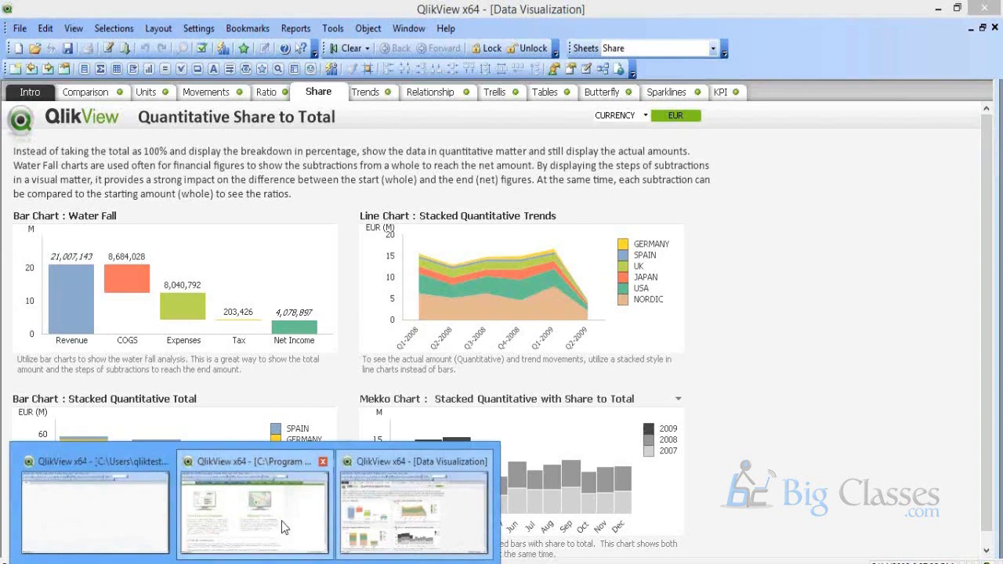
{"action": "left_click", "coordinate": [284, 529]}
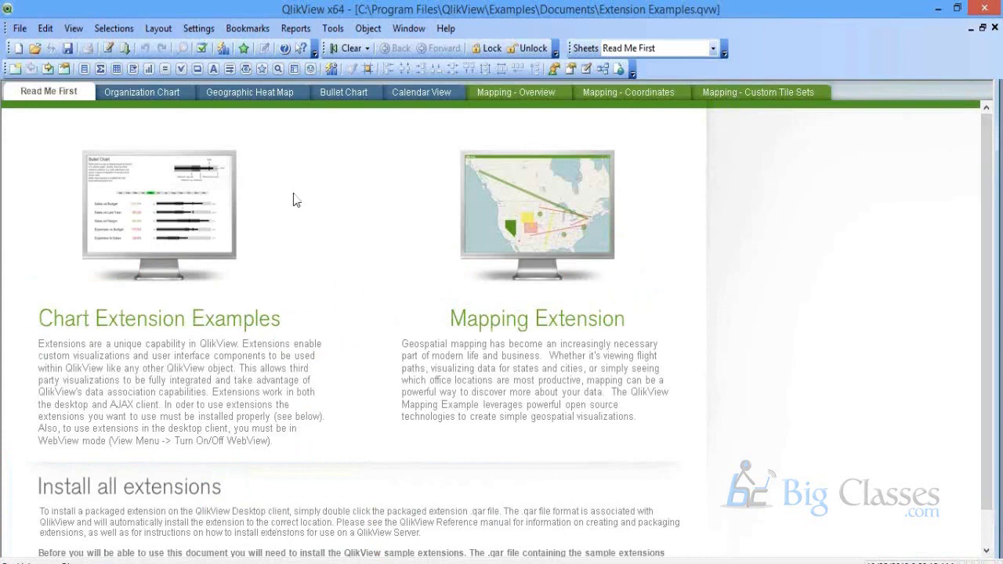
{"action": "left_click", "coordinate": [184, 89]}
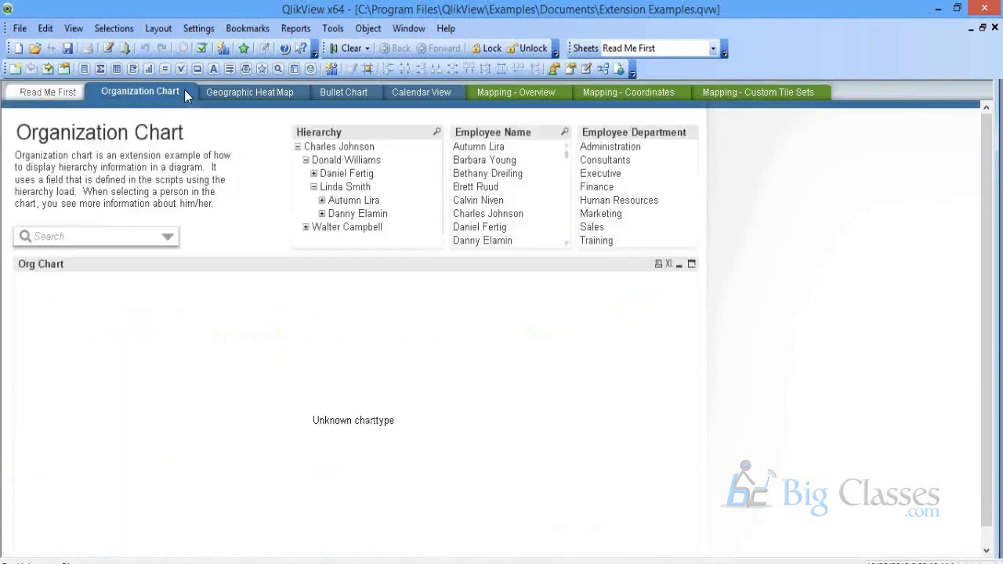
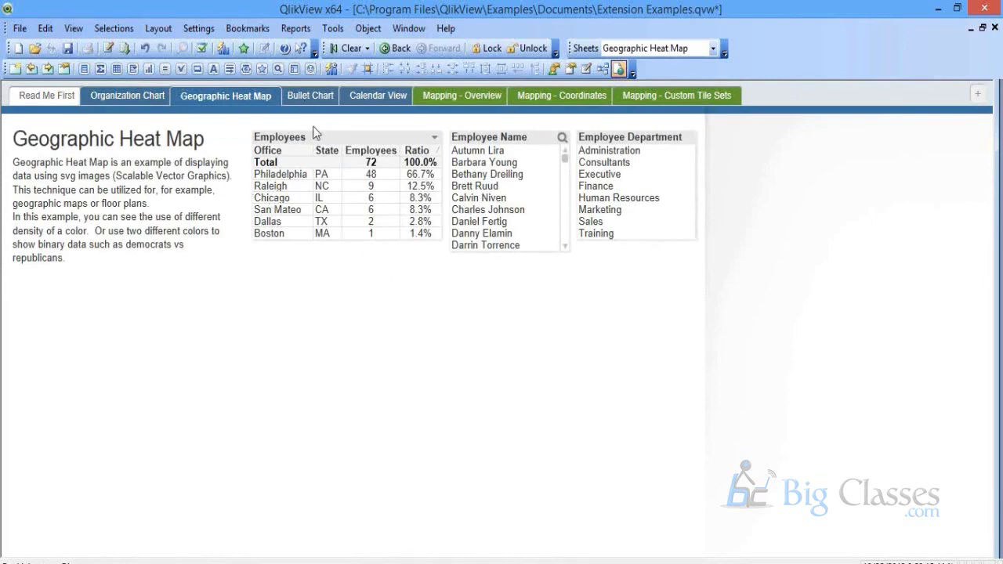
- View the Bullet Chart and Calendar View sheets of the Extension Examples document
{"action": "left_click", "coordinate": [310, 96]}
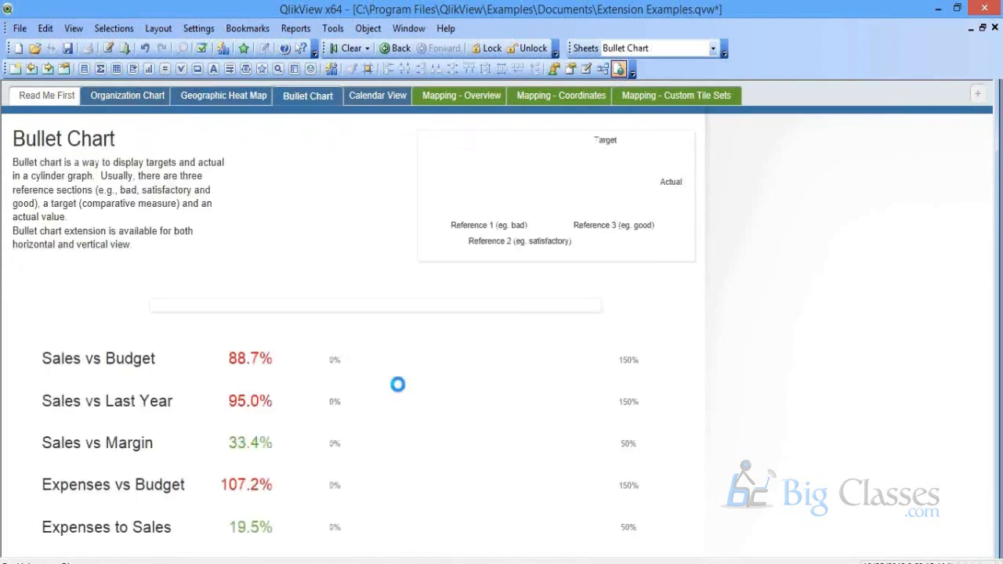
{"action": "left_click", "coordinate": [355, 99]}
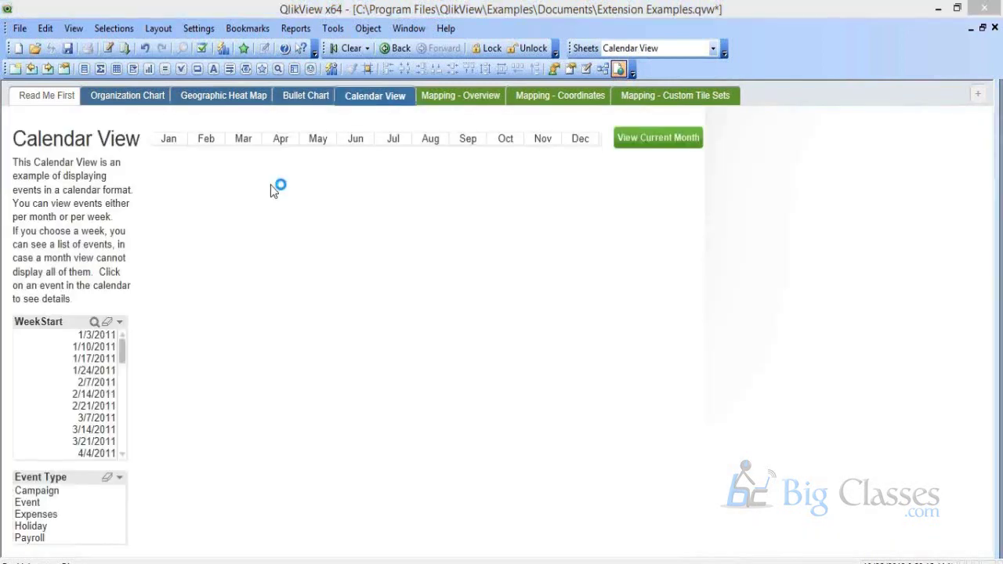
- Switch to Chrome and search the web for "qlikview demos"
{"action": "left_click", "coordinate": [168, 537]}
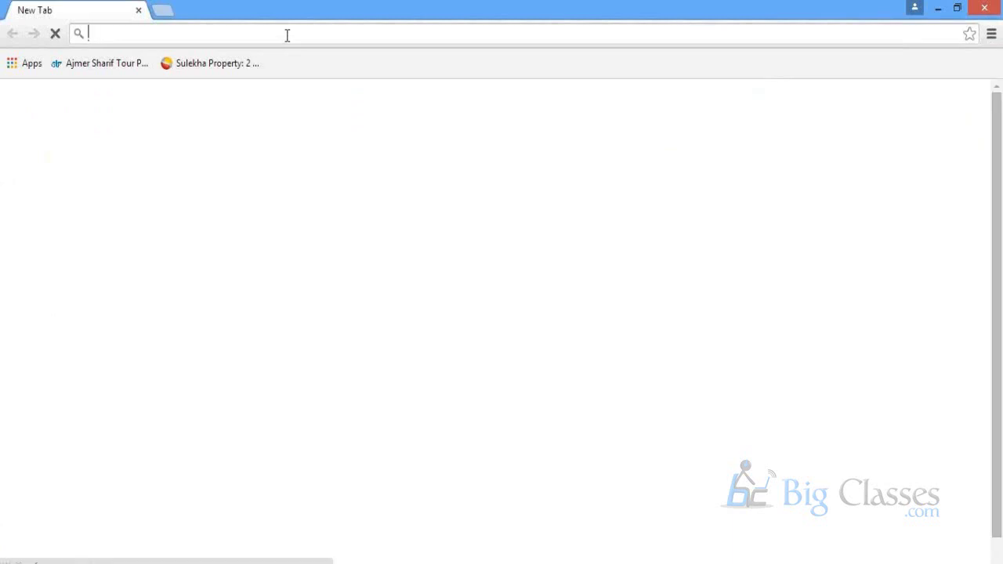
{"action": "type", "text": "qlikview demos"}
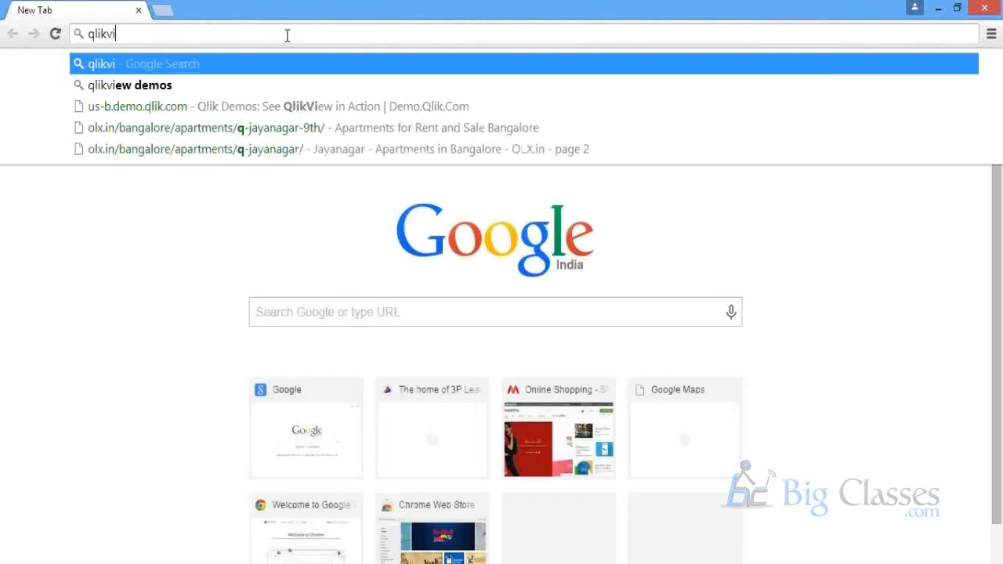
{"action": "key", "text": "Return"}
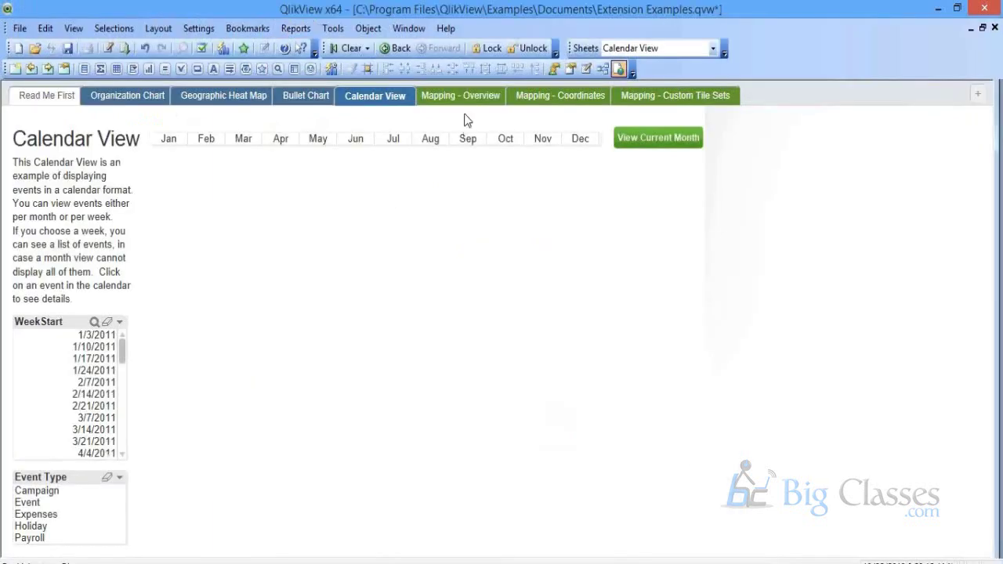
- Switch to QlikView, view the Mapping - Overview, Coordinates and Custom Tile Sets sheets, and return to the Organization Chart sheet
{"action": "left_click", "coordinate": [469, 93]}
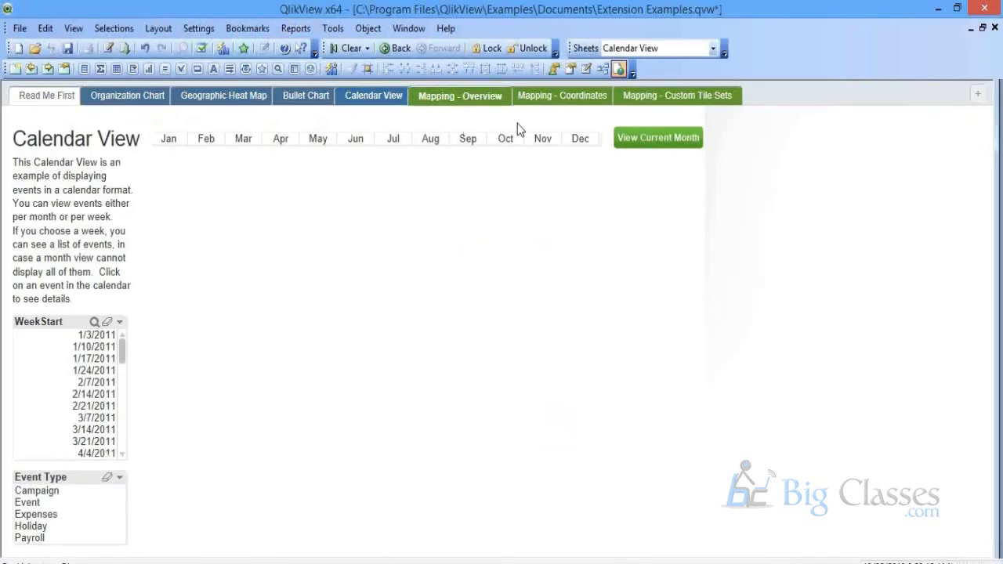
{"action": "left_click", "coordinate": [567, 102]}
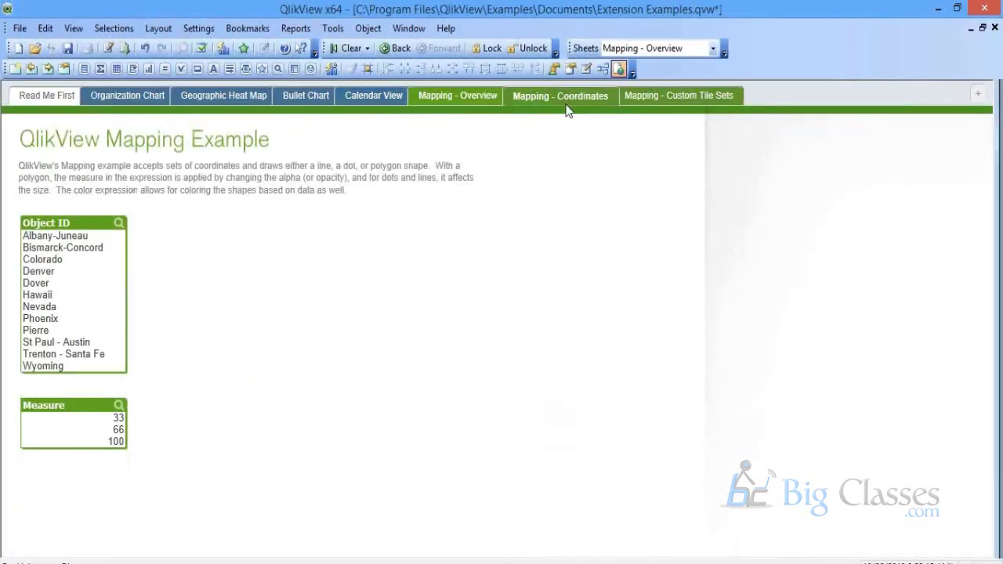
{"action": "left_click", "coordinate": [676, 97]}
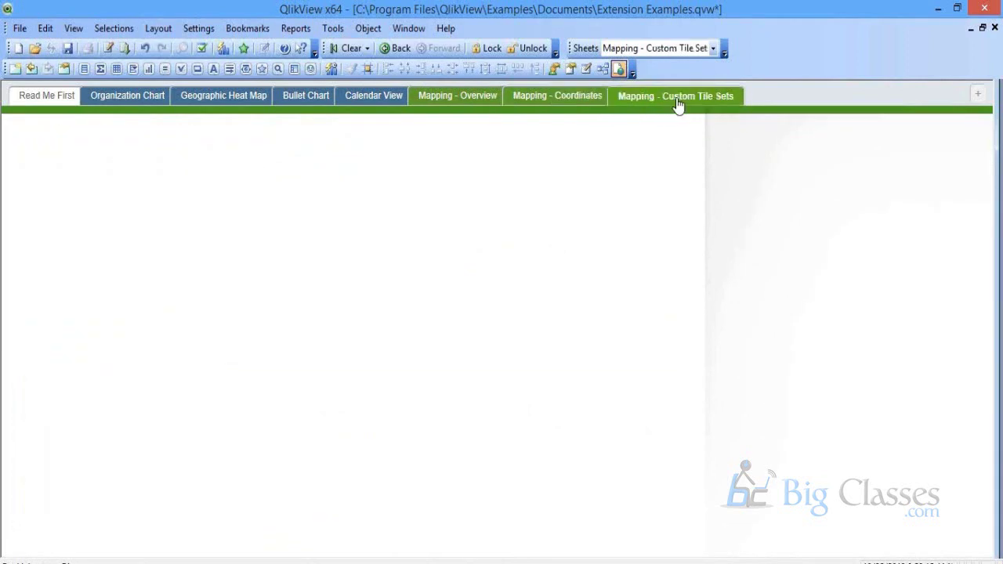
{"action": "left_click", "coordinate": [160, 97]}
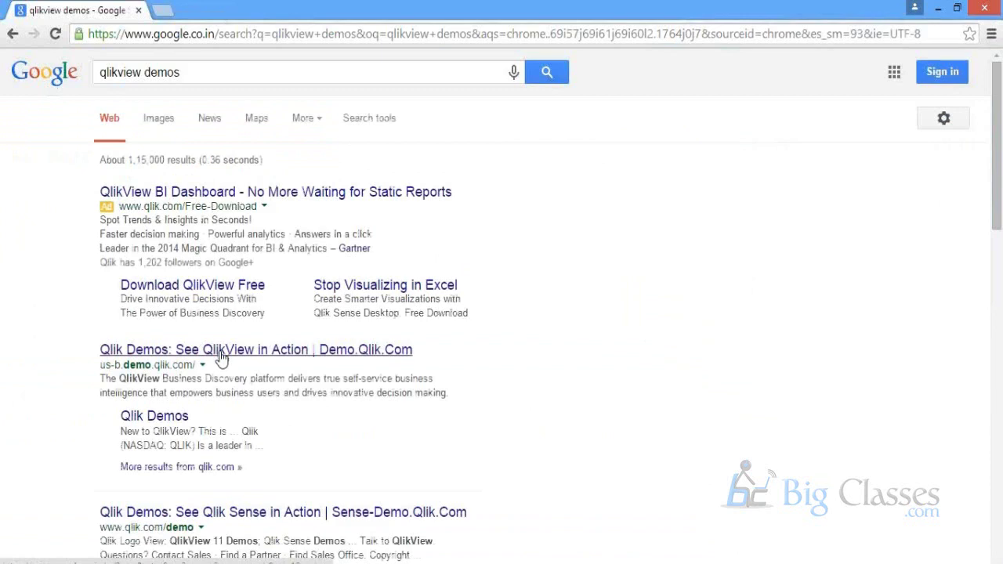
- Switch to Chrome and open the Qlik Demos site from the search results at its Demos Gallery
{"action": "left_click", "coordinate": [221, 354]}
{"action": "scroll", "coordinate": [561, 389], "scroll_direction": "down", "scroll_amount": 4}
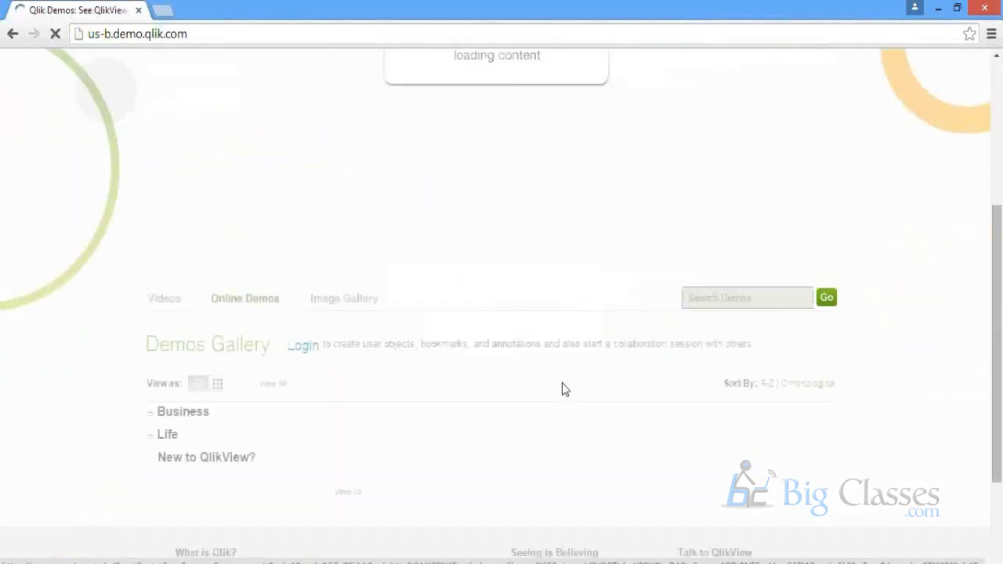
{"action": "scroll", "coordinate": [562, 389], "scroll_direction": "down", "scroll_amount": 2}
- Search the Demos Gallery for "extension" and open the Extensions Examples demo
{"action": "left_click", "coordinate": [758, 163]}
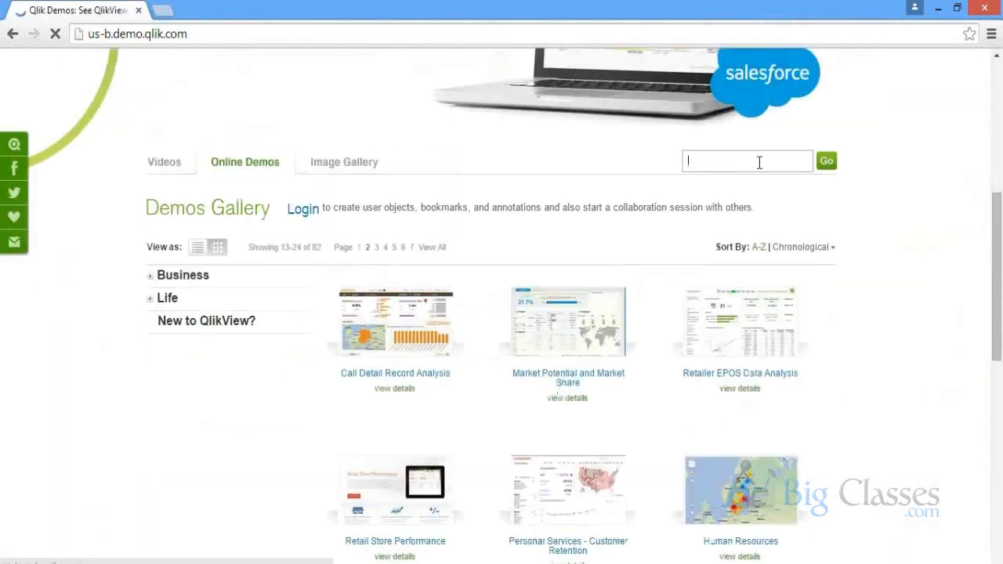
{"action": "type", "text": "extension"}
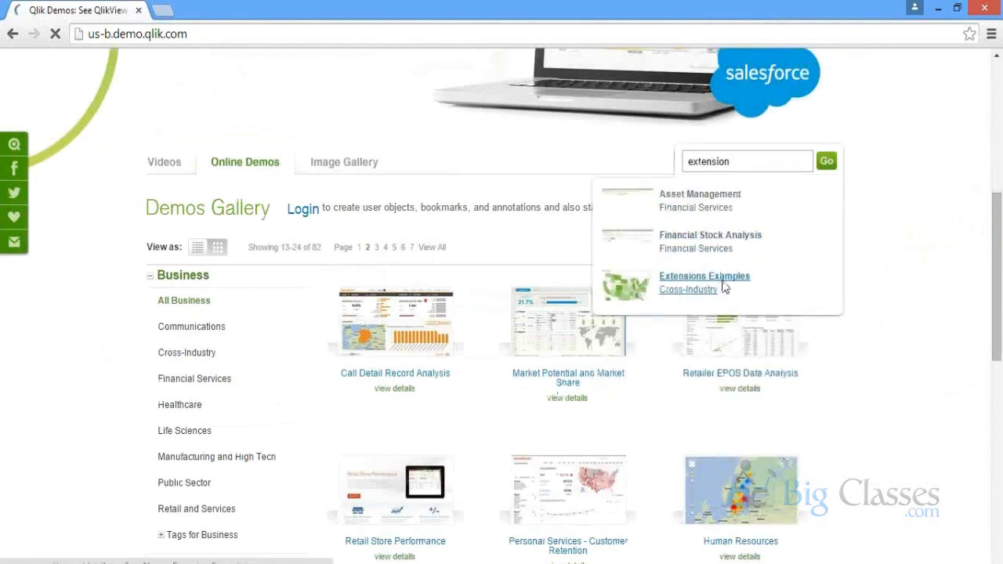
{"action": "left_click", "coordinate": [724, 287]}
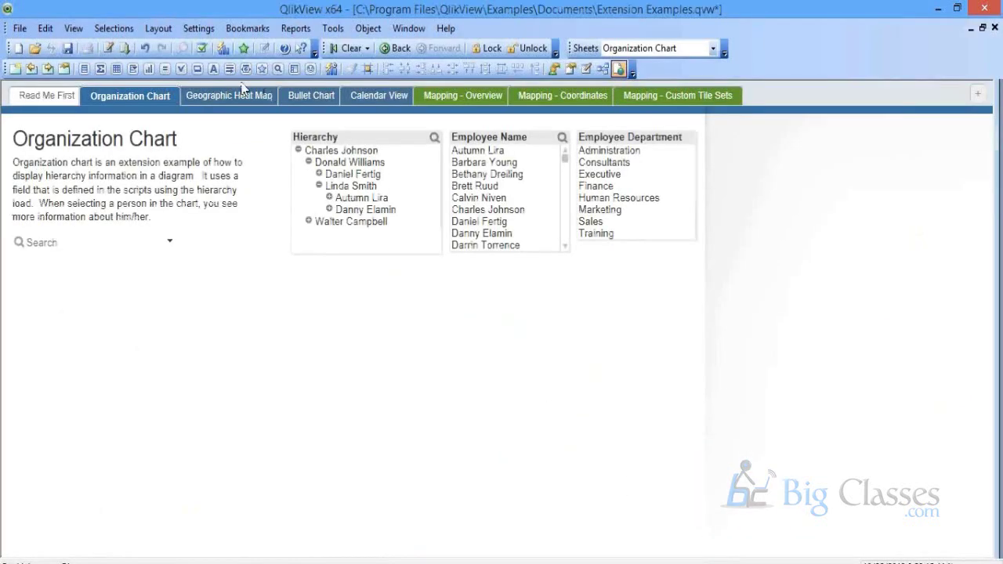
- Switch to QlikView and view the Geographic Heat Map, Bullet Chart and Calendar View sheets again
{"action": "left_click", "coordinate": [243, 97]}
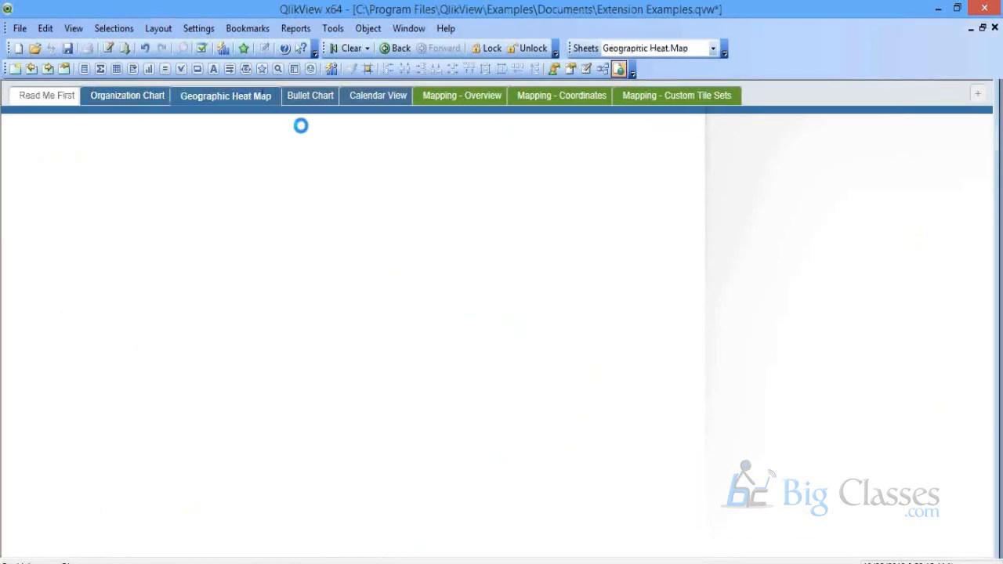
{"action": "left_click", "coordinate": [309, 97]}
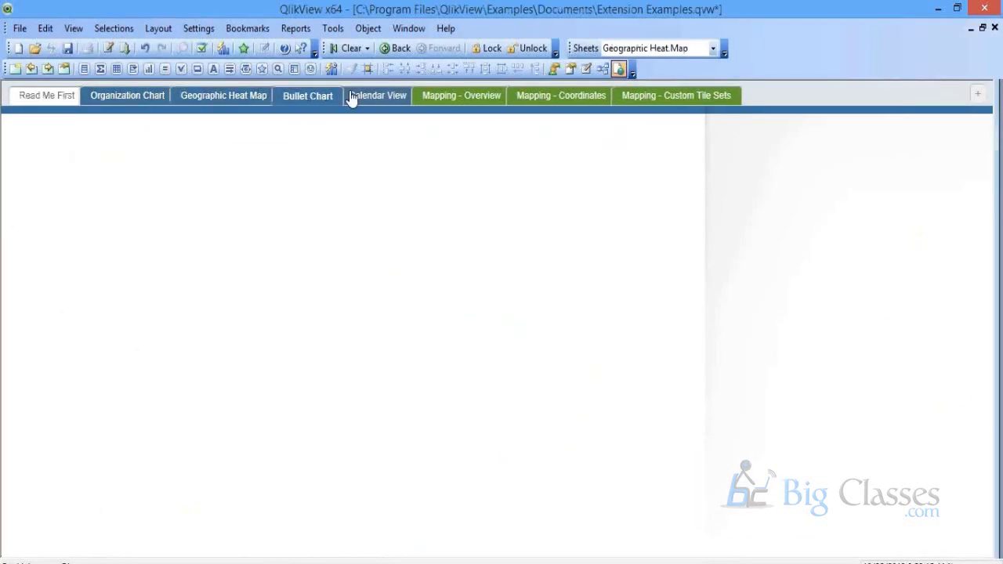
{"action": "left_click", "coordinate": [396, 101]}
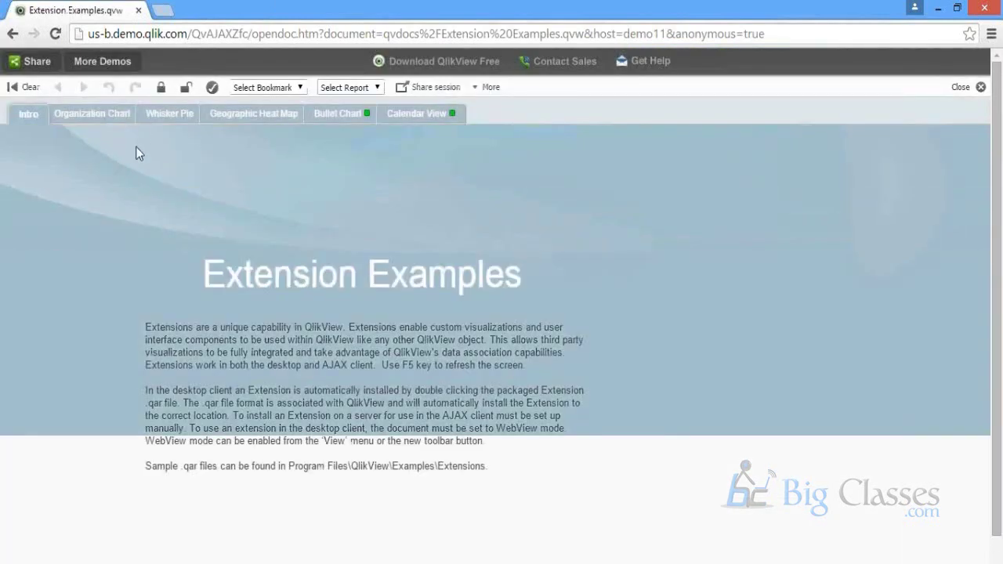
- Switch to the online Extension Examples demo in Chrome, browse the org chart on its Organization Chart sheet, and view one employee's details
{"action": "left_click", "coordinate": [94, 114]}
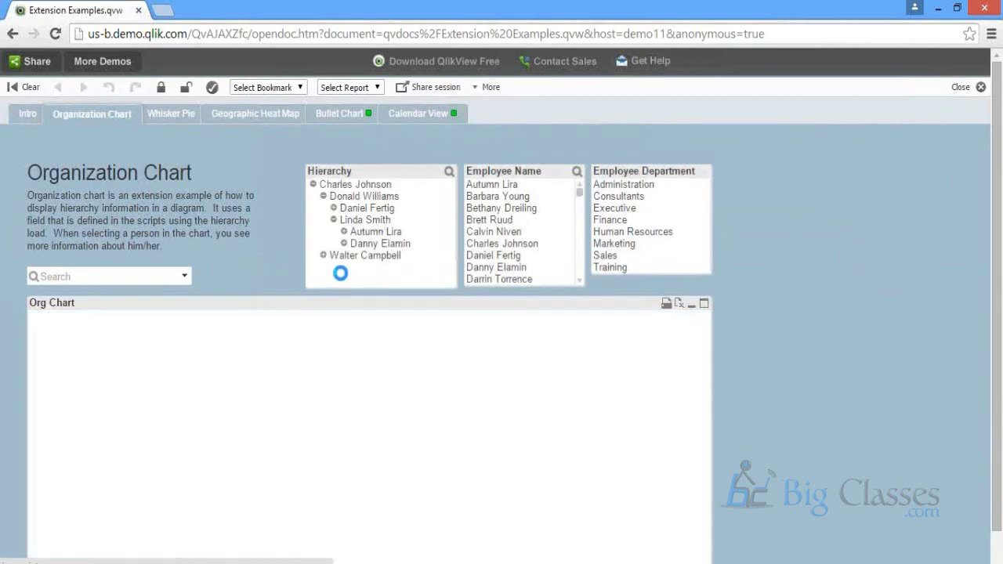
{"action": "scroll", "coordinate": [341, 271], "scroll_direction": "down", "scroll_amount": 2}
{"action": "left_click_drag", "start_coordinate": [115, 486], "coordinate": [340, 347]}
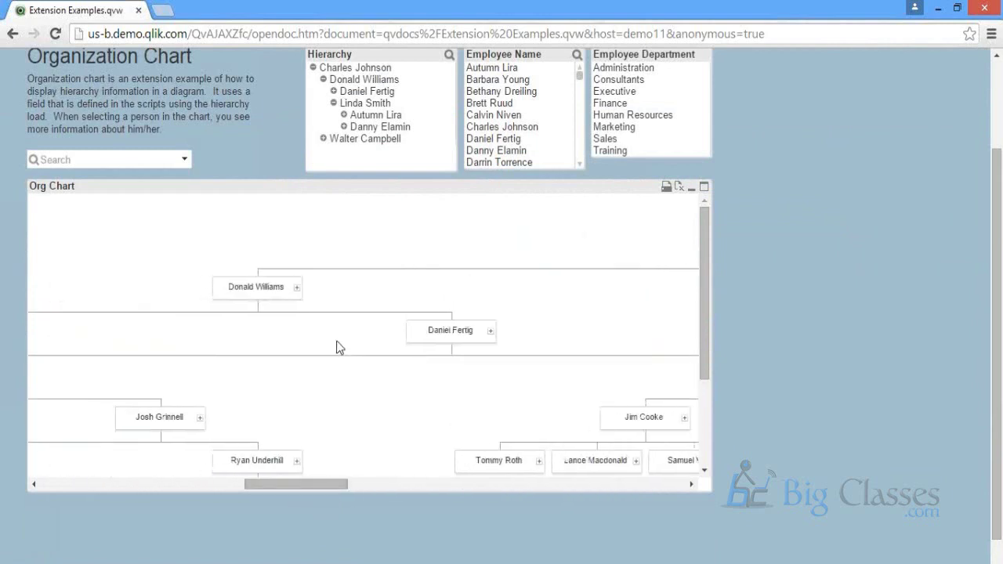
{"action": "left_click", "coordinate": [296, 291]}
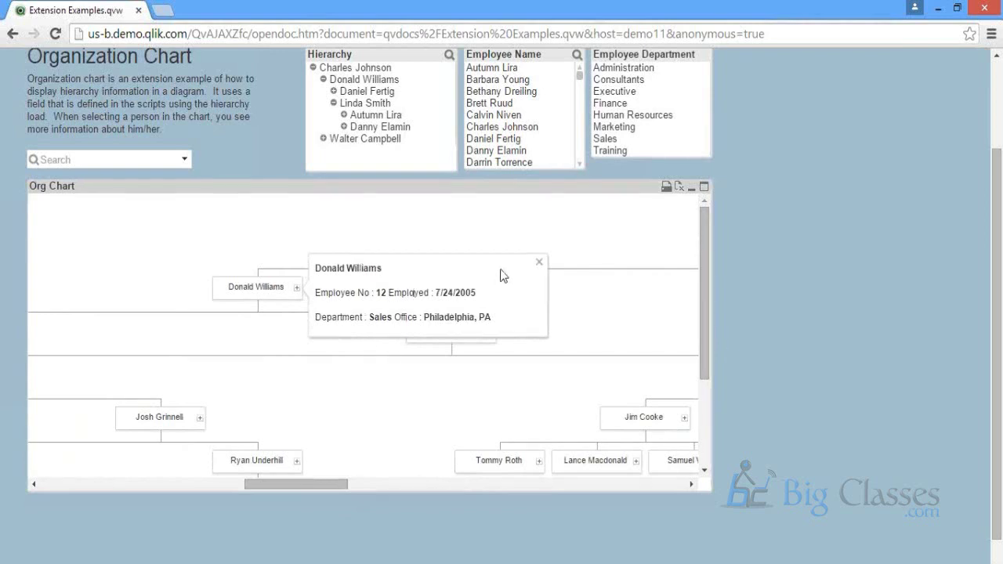
{"action": "left_click", "coordinate": [539, 261]}
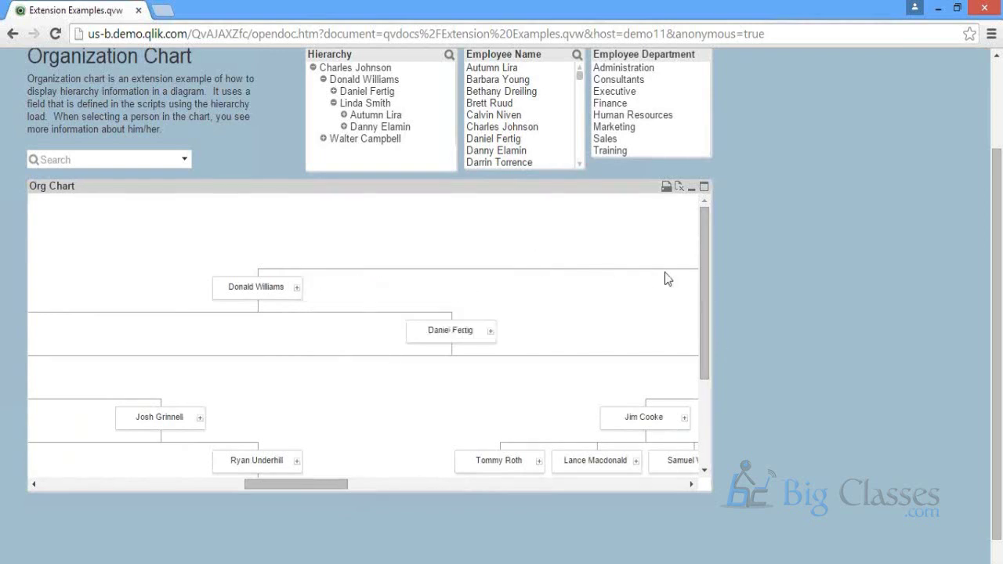
{"action": "left_click_drag", "start_coordinate": [322, 484], "coordinate": [812, 401]}
- Examine the Gender Distribution and Employees by Department charts on the Whisker Pie sheet, and open the Geographic Heat Map sheet
{"action": "scroll", "coordinate": [773, 336], "scroll_direction": "up", "scroll_amount": 2}
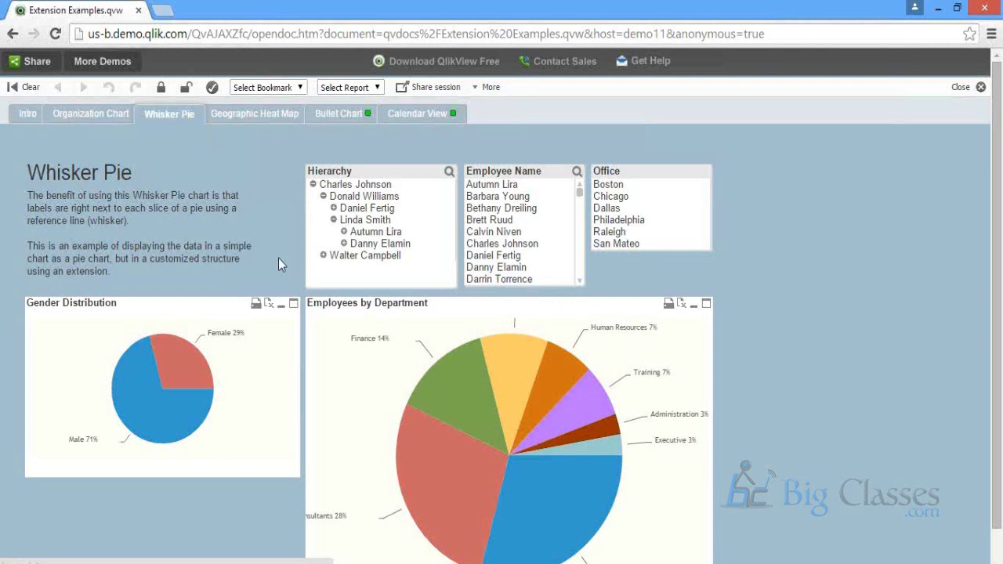
{"action": "scroll", "coordinate": [278, 264], "scroll_direction": "down", "scroll_amount": 1}
{"action": "scroll", "coordinate": [278, 257], "scroll_direction": "down", "scroll_amount": 4}
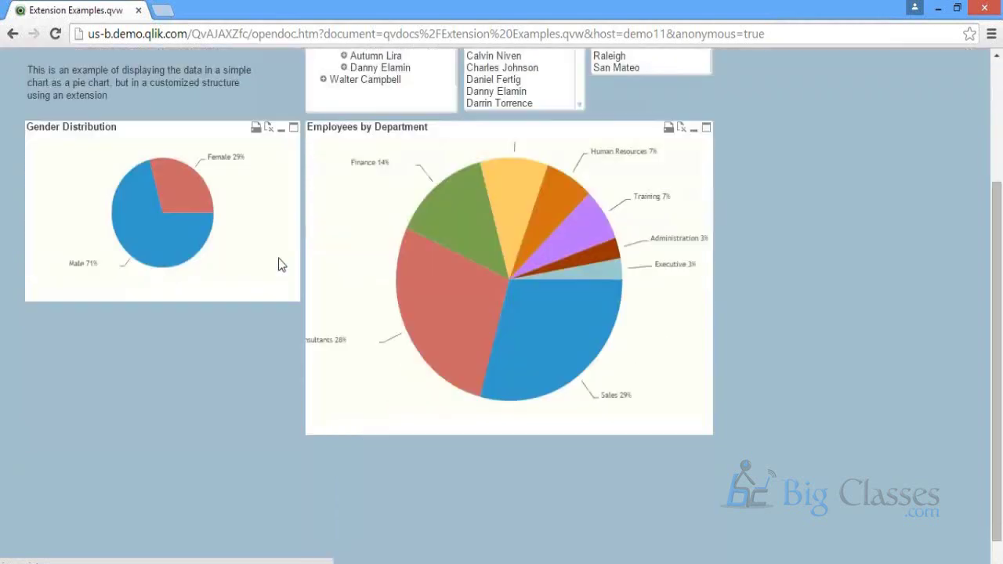
{"action": "scroll", "coordinate": [280, 264], "scroll_direction": "up", "scroll_amount": 5}
{"action": "left_click", "coordinate": [243, 119]}
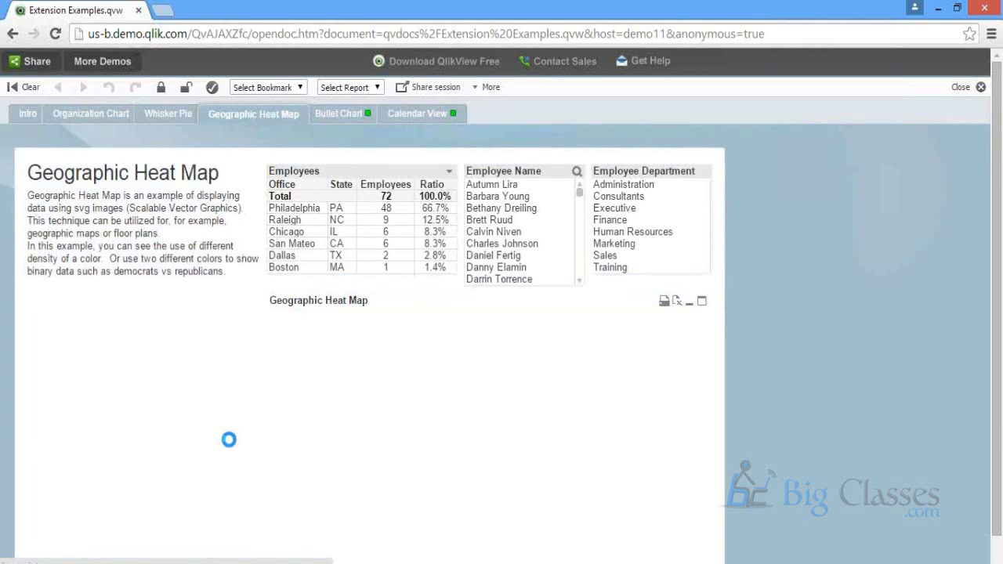
- Search the web for "qlik sense" in a new browser tab
{"action": "key", "text": "ctrl+t"}
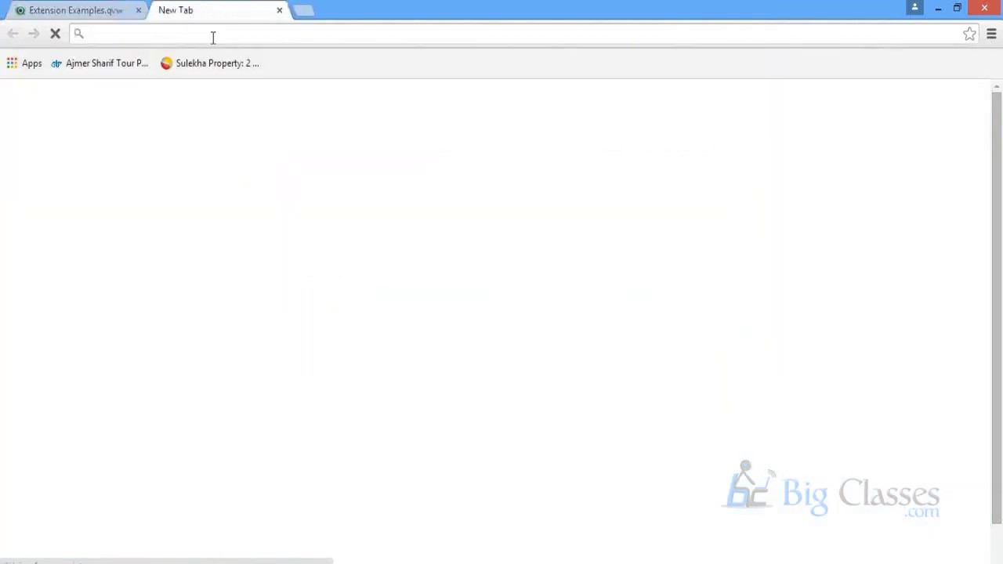
{"action": "type", "text": "qlik sense"}
{"action": "key", "text": "Return"}
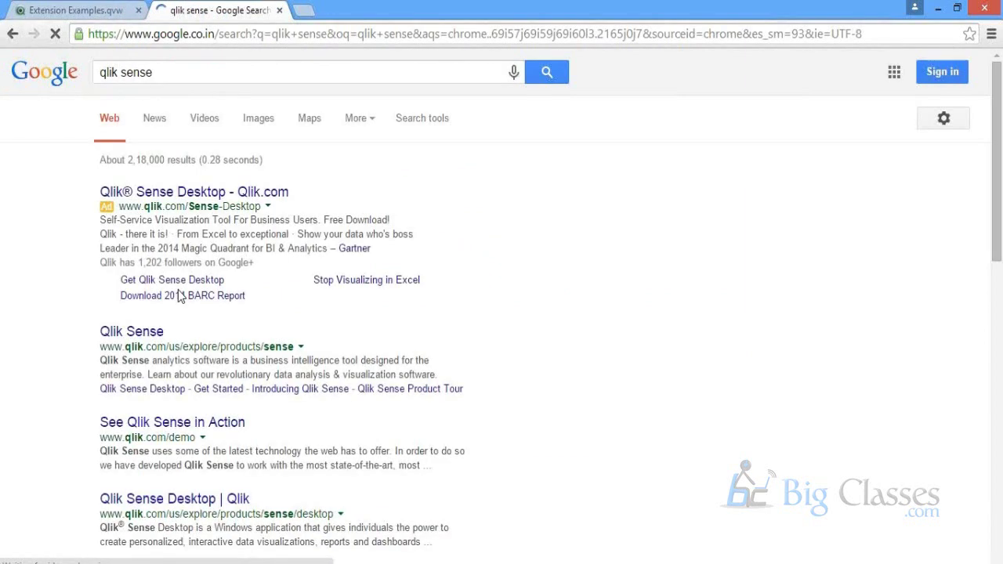
- Return to the Extension Examples page in the browser and open its Whisker Pie sheet
{"action": "left_click", "coordinate": [93, 8]}
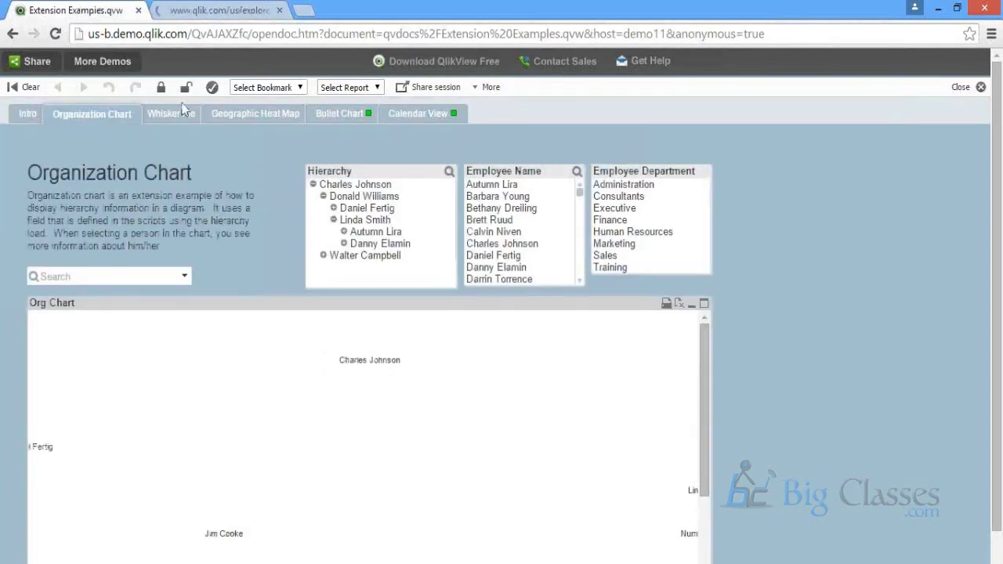
{"action": "left_click", "coordinate": [188, 116]}
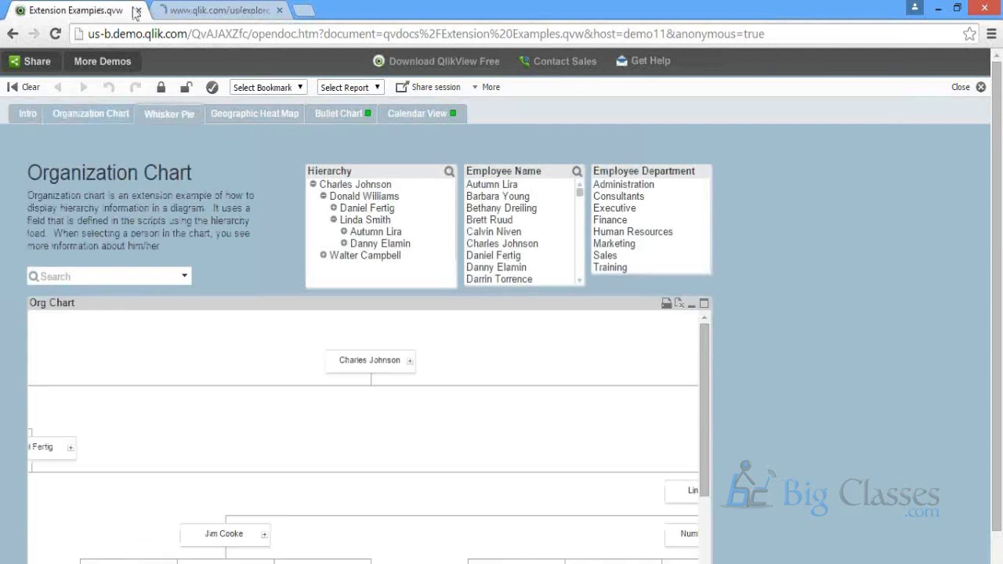
- Return to the Qlik Sense product page and read through its overview and feature descriptions
{"action": "left_click", "coordinate": [191, 10]}
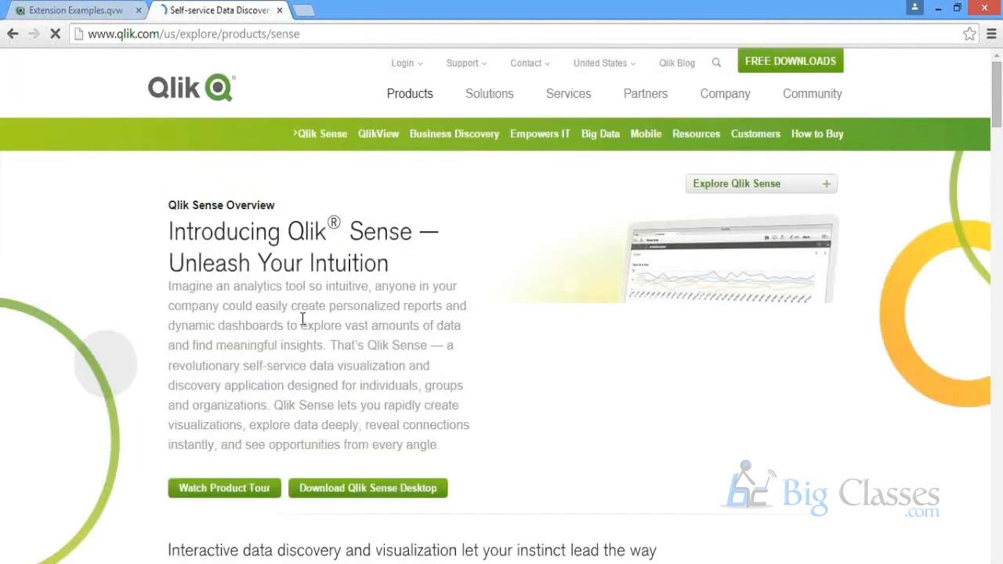
{"action": "scroll", "coordinate": [303, 319], "scroll_direction": "down", "scroll_amount": 7}
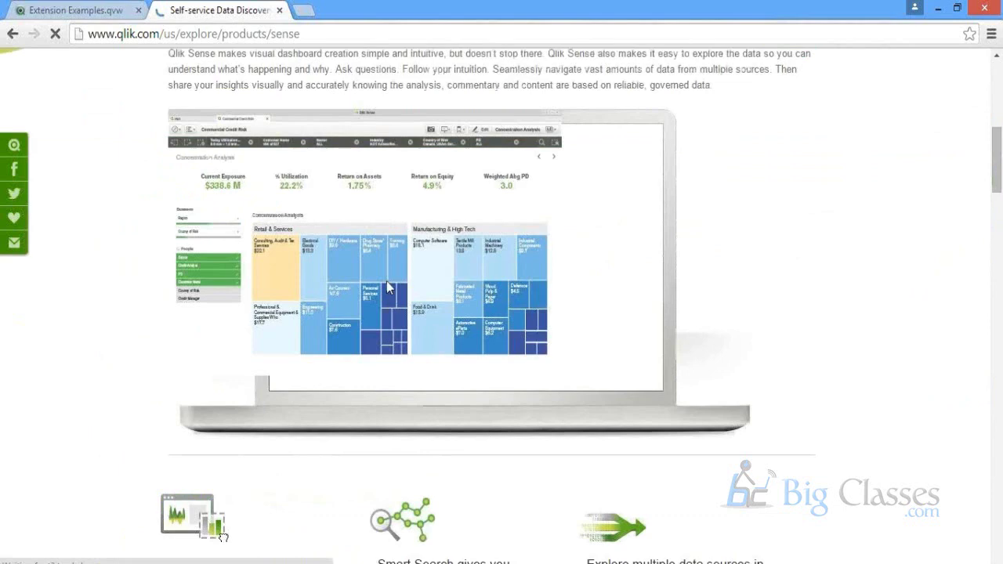
{"action": "scroll", "coordinate": [387, 283], "scroll_direction": "down", "scroll_amount": 3}
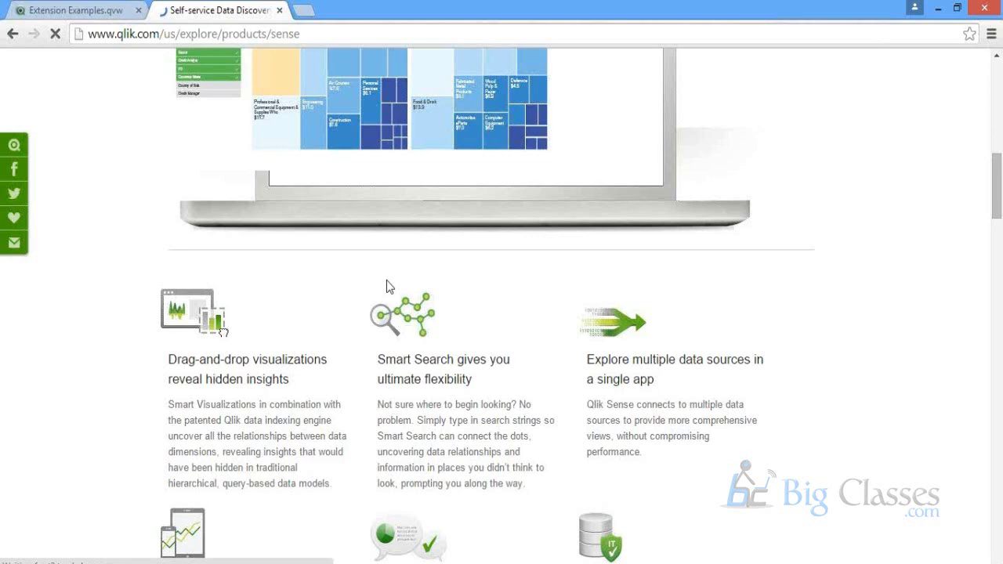
{"action": "scroll", "coordinate": [387, 283], "scroll_direction": "up", "scroll_amount": 5}
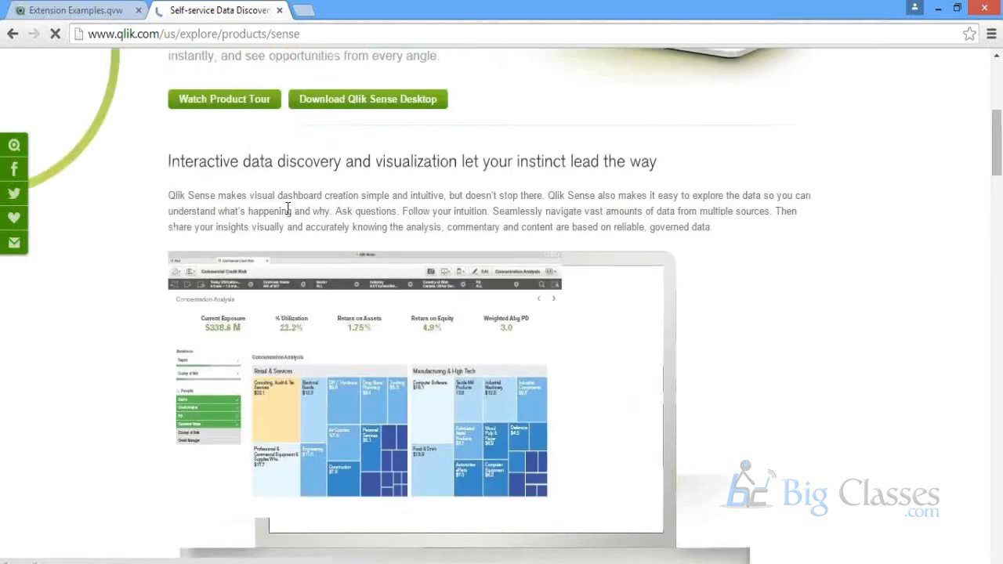
{"action": "scroll", "coordinate": [289, 209], "scroll_direction": "up", "scroll_amount": 6}
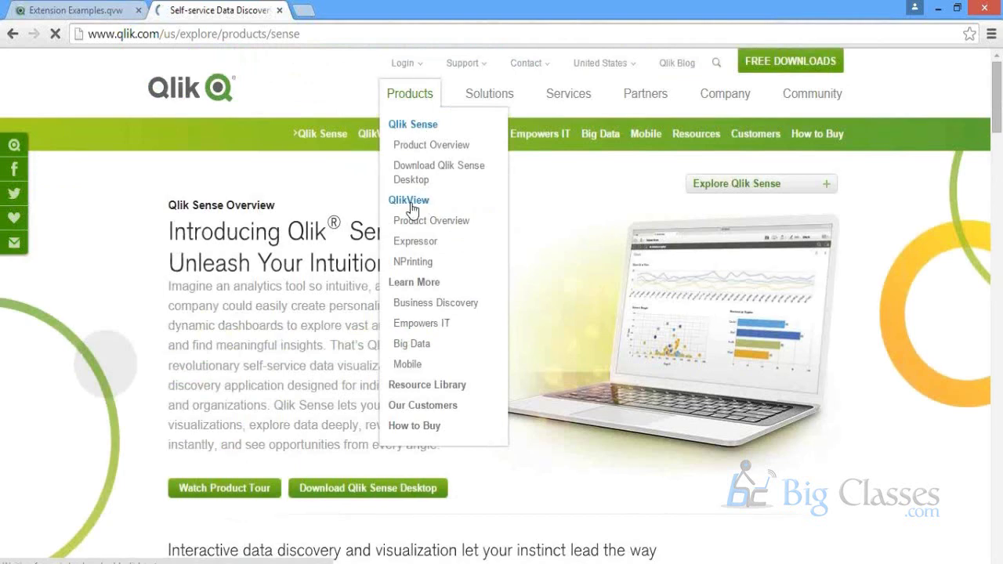
- Search the web for "qliksense demos" in place of the Qlik Sense product page
{"action": "left_click", "coordinate": [208, 35]}
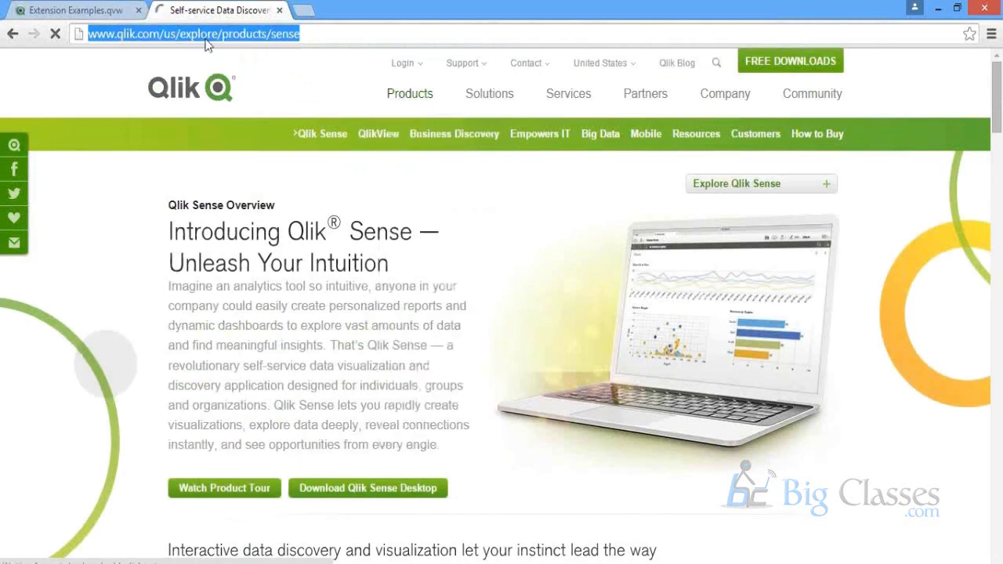
{"action": "type", "text": "qlik"}
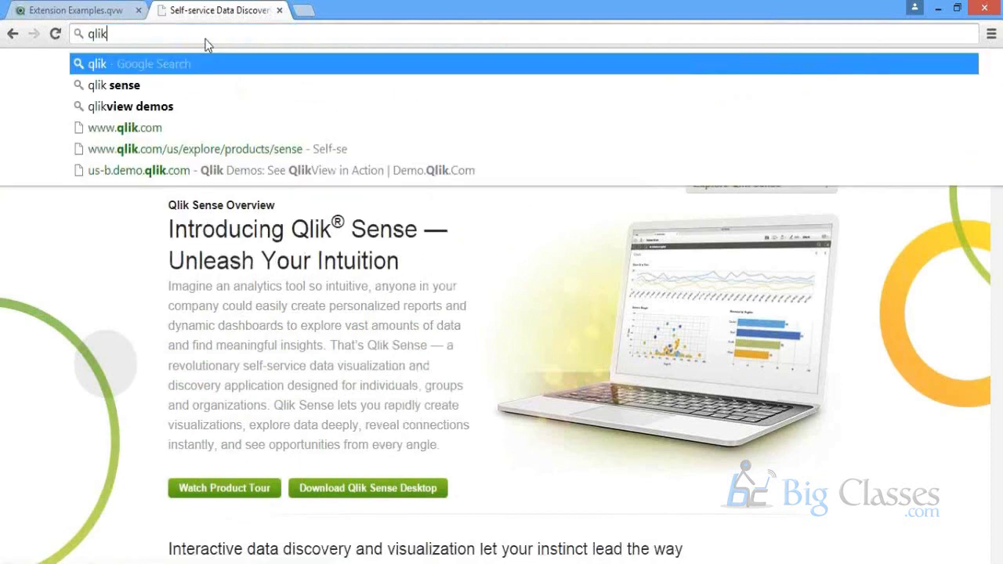
{"action": "type", "text": "sense demos"}
{"action": "key", "text": "Return"}
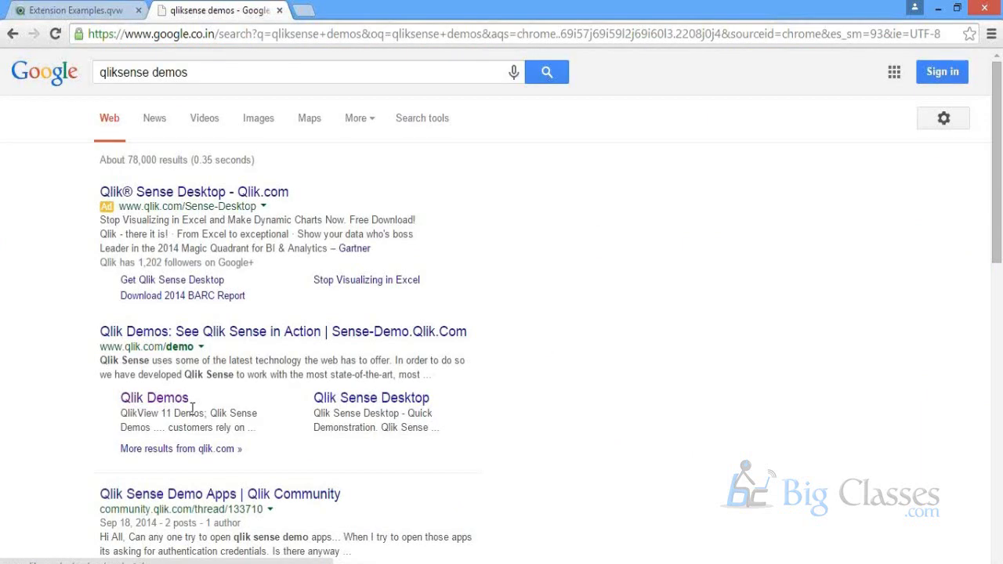
- Look through the Qlik Sense demo search results and open the Sense-Demo.Qlik.Com demo site
{"action": "scroll", "coordinate": [227, 388], "scroll_direction": "down", "scroll_amount": 2}
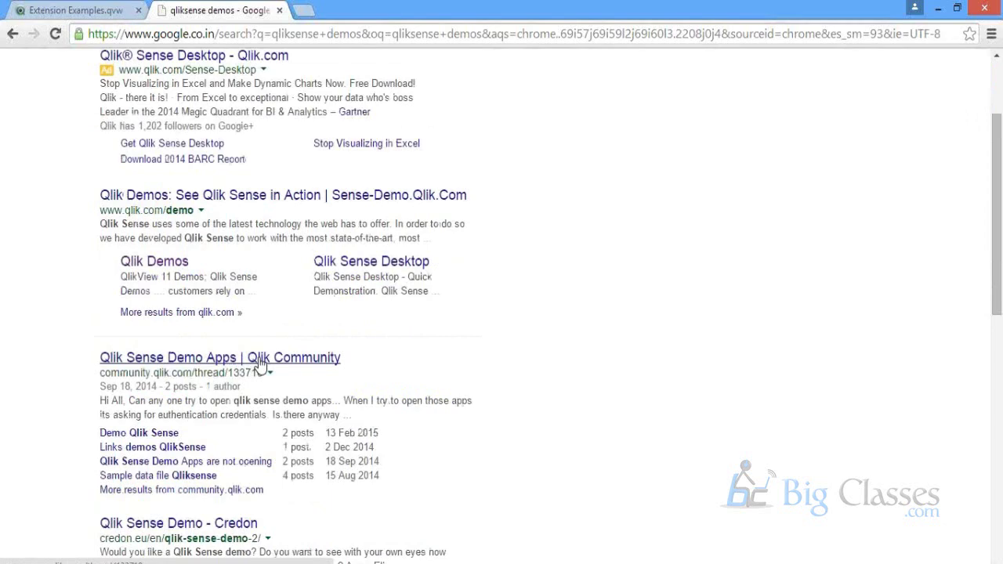
{"action": "scroll", "coordinate": [261, 364], "scroll_direction": "down", "scroll_amount": 4}
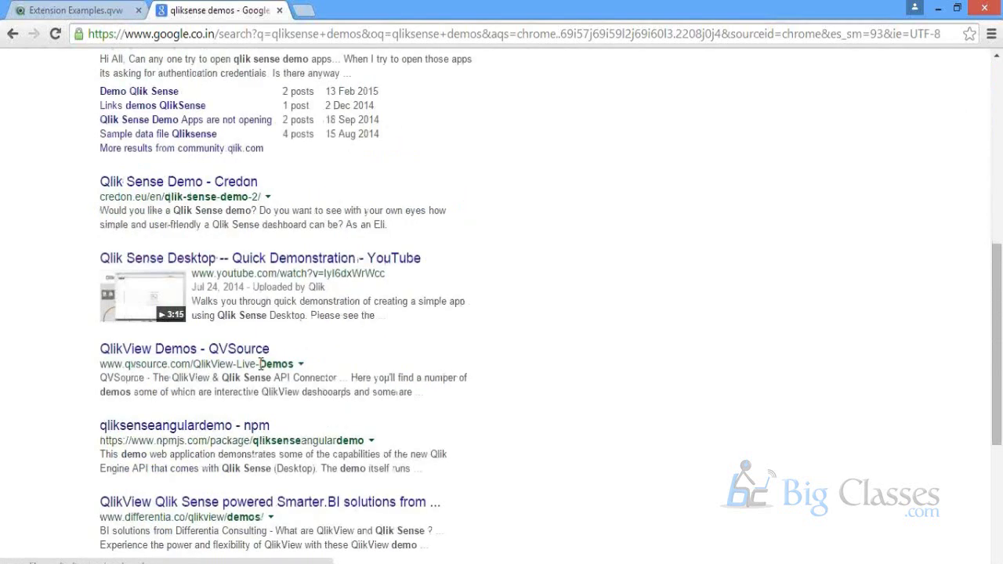
{"action": "key", "text": "F5"}
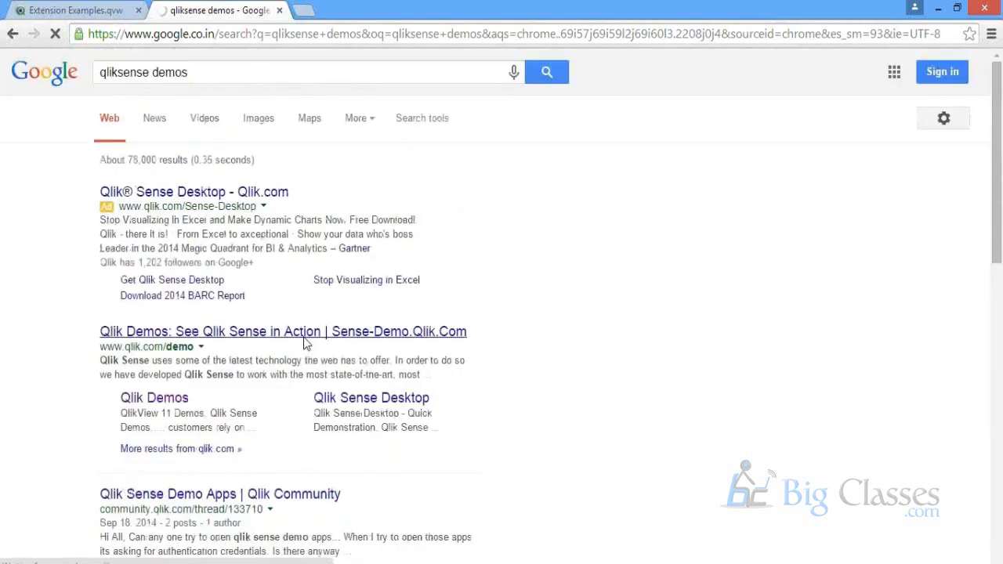
{"action": "left_click", "coordinate": [306, 343]}
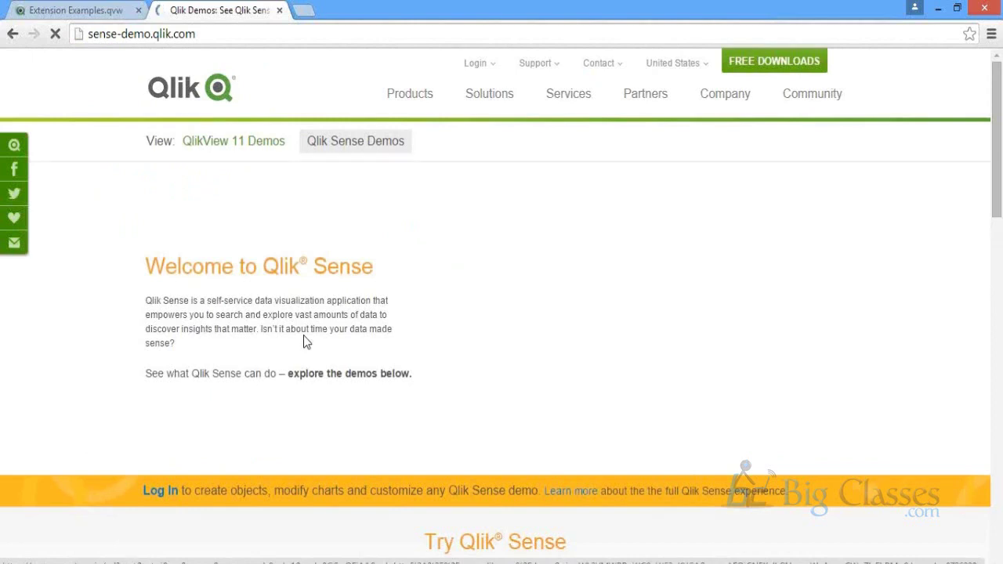
- Browse the Qlik Sense demo gallery and launch the Consumer Goods Sales demo
{"action": "scroll", "coordinate": [304, 335], "scroll_direction": "down", "scroll_amount": 1}
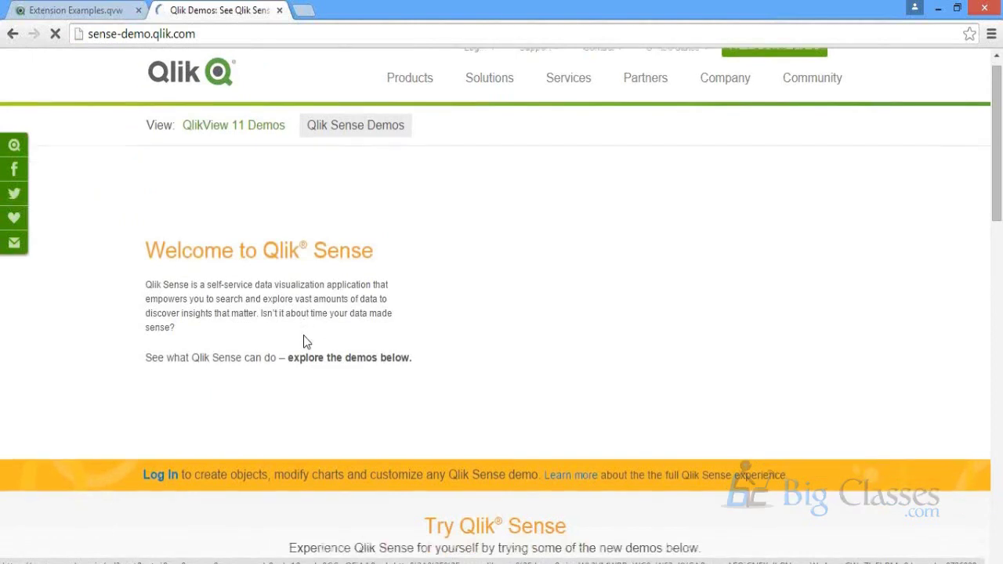
{"action": "scroll", "coordinate": [304, 337], "scroll_direction": "down", "scroll_amount": 1}
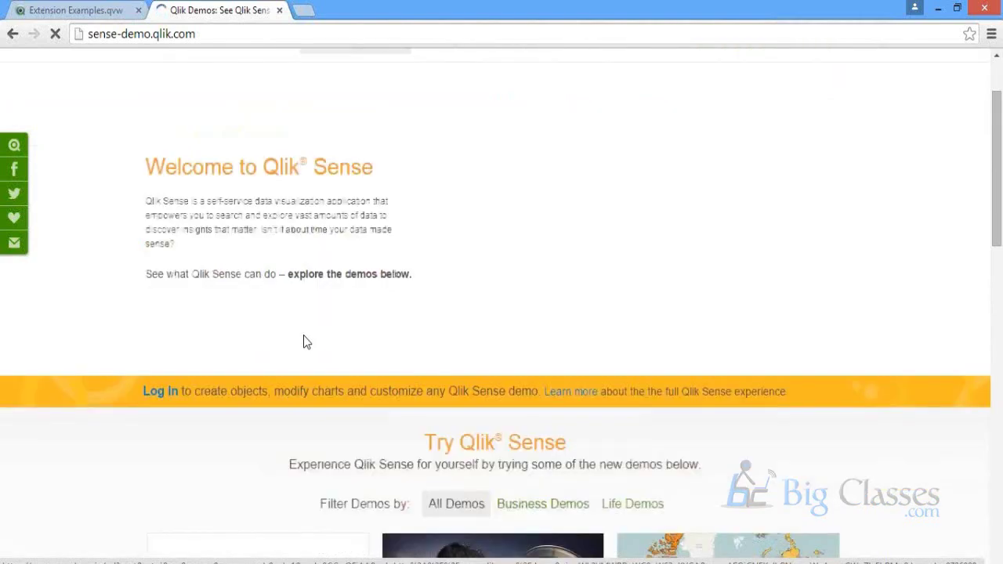
{"action": "scroll", "coordinate": [304, 336], "scroll_direction": "down", "scroll_amount": 1}
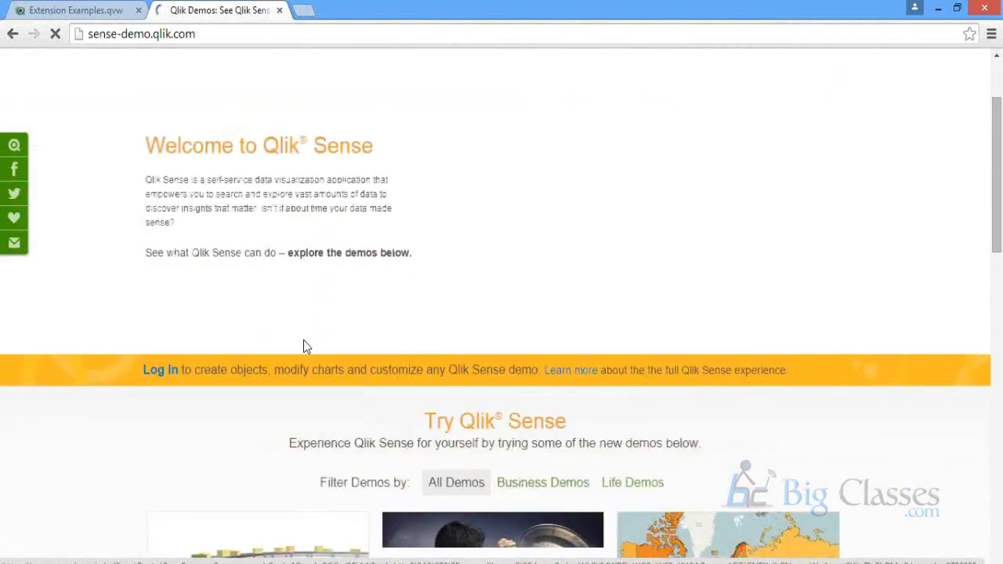
{"action": "scroll", "coordinate": [304, 345], "scroll_direction": "down", "scroll_amount": 4}
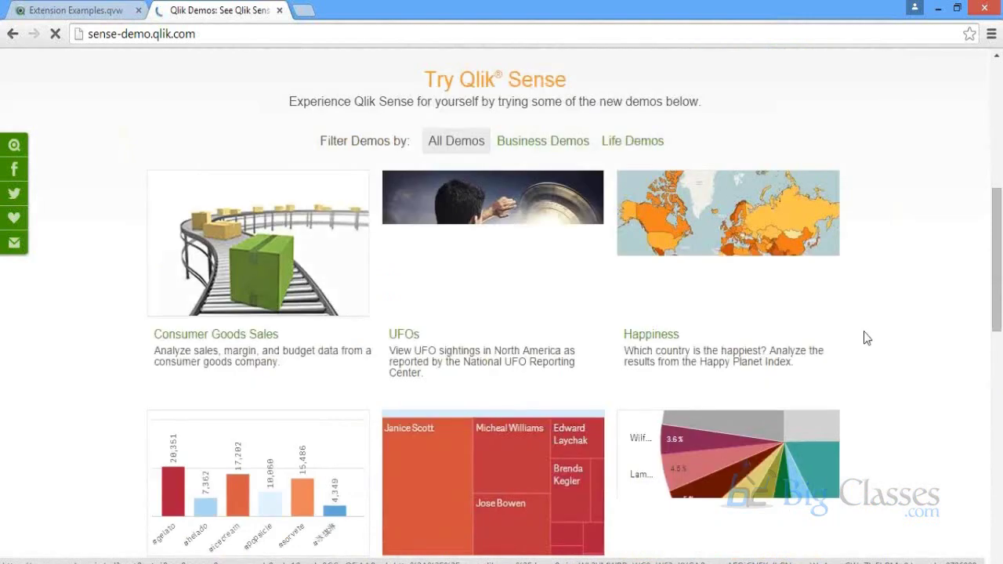
{"action": "scroll", "coordinate": [858, 336], "scroll_direction": "down", "scroll_amount": 1}
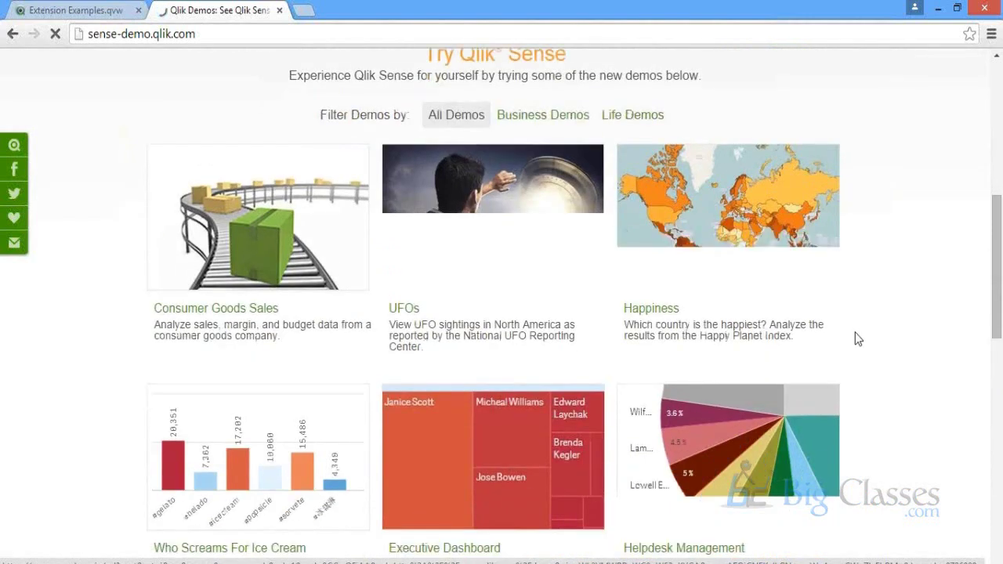
{"action": "left_click", "coordinate": [239, 346]}
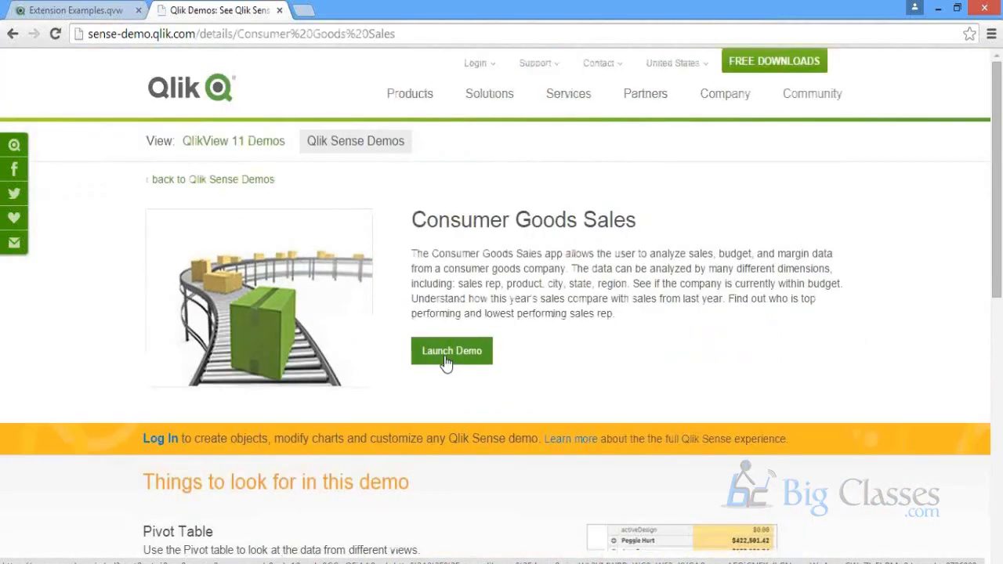
{"action": "left_click", "coordinate": [444, 354]}
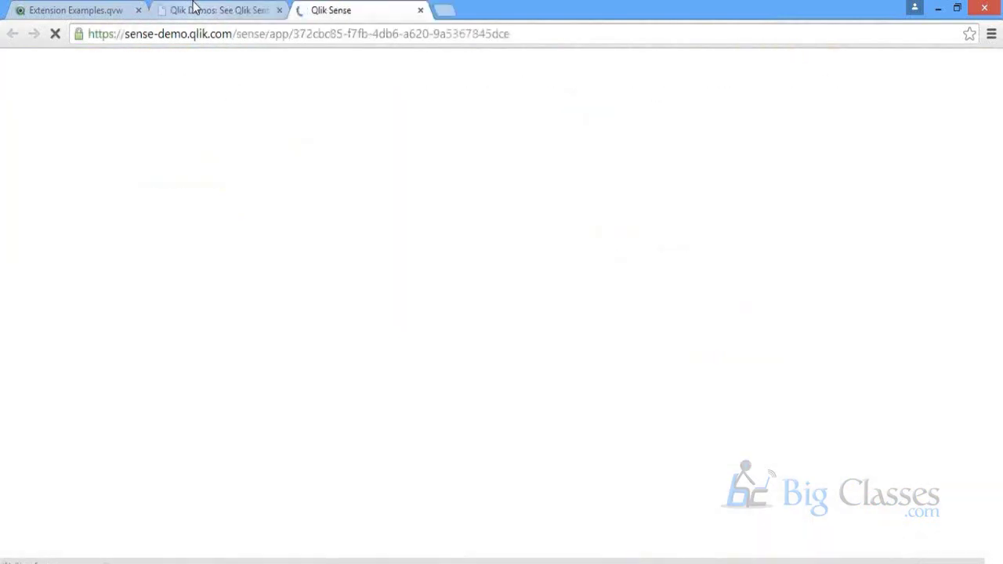
- Revisit the Organization Chart sheet of the Extension Examples document and return to the Qlik Sense demo page
{"action": "left_click", "coordinate": [121, 8]}
{"action": "left_click", "coordinate": [91, 114]}
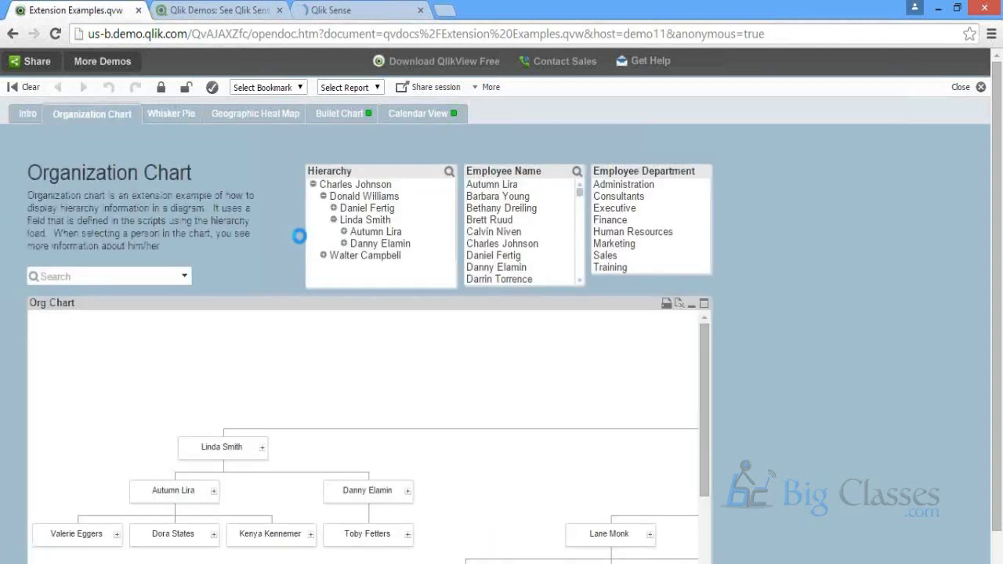
{"action": "left_click", "coordinate": [390, 7]}
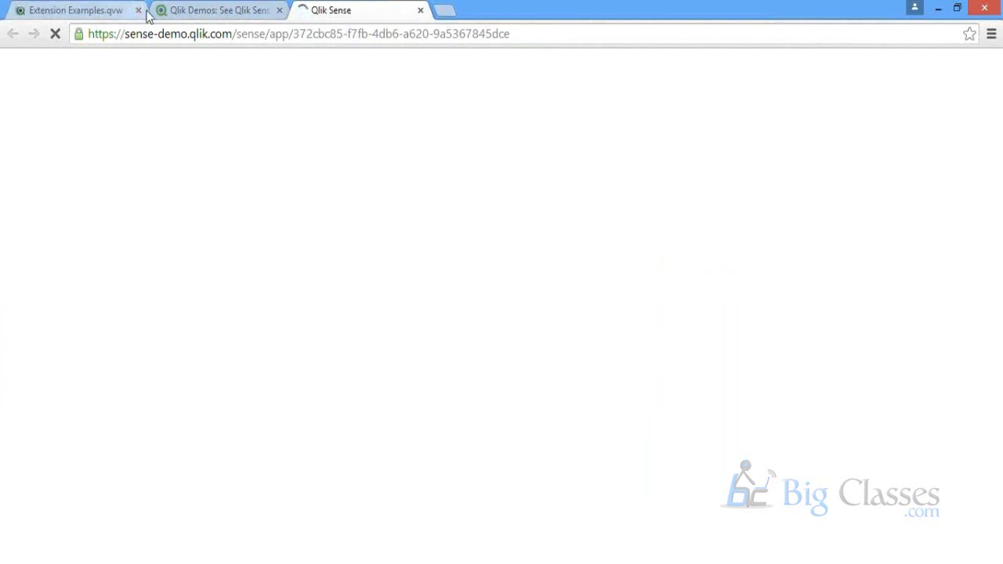
- Switch to the Data Visualization document in QlikView and open its Trends sheet
{"action": "left_click", "coordinate": [255, 560]}
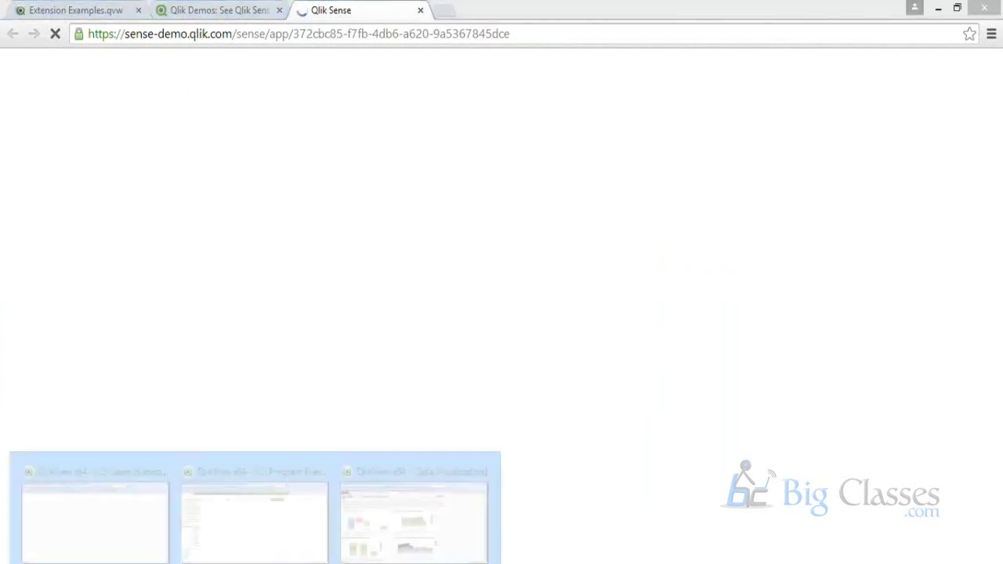
{"action": "left_click", "coordinate": [304, 513]}
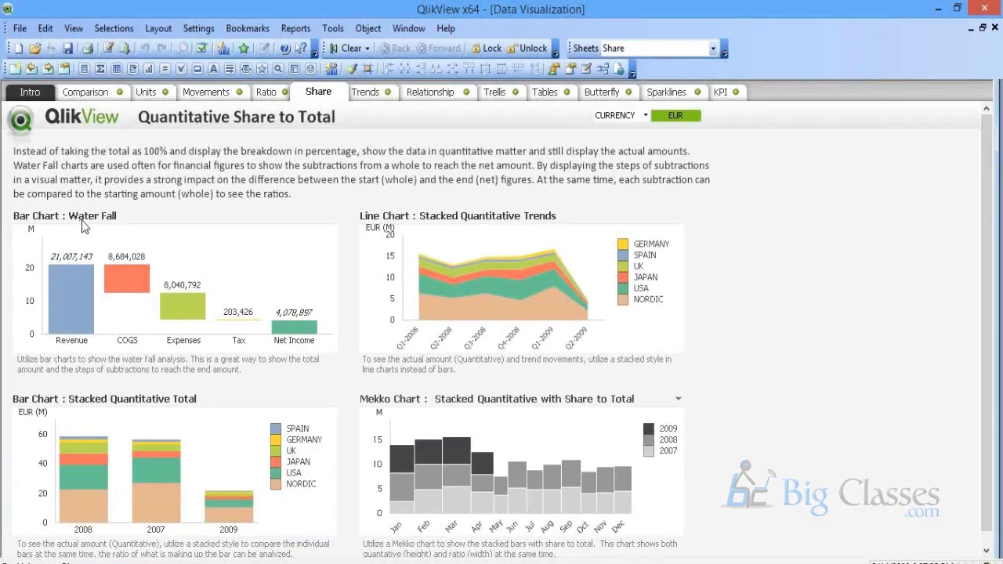
{"action": "left_click", "coordinate": [365, 92]}
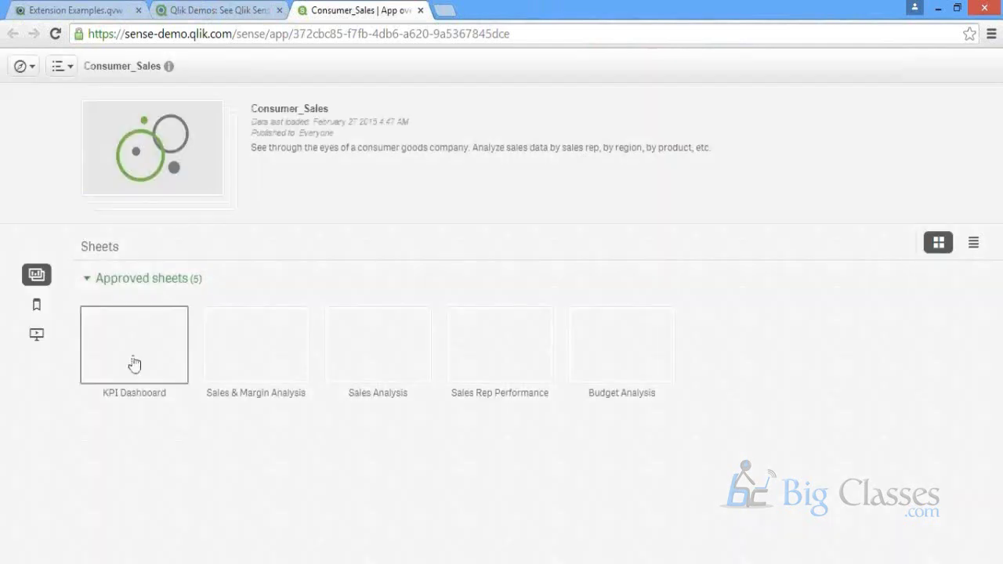
- In the browser's Consumer_Sales app, open the KPI Dashboard sheet and rotate the Margin % by Product Sub Group donut chart
{"action": "left_click", "coordinate": [134, 362]}
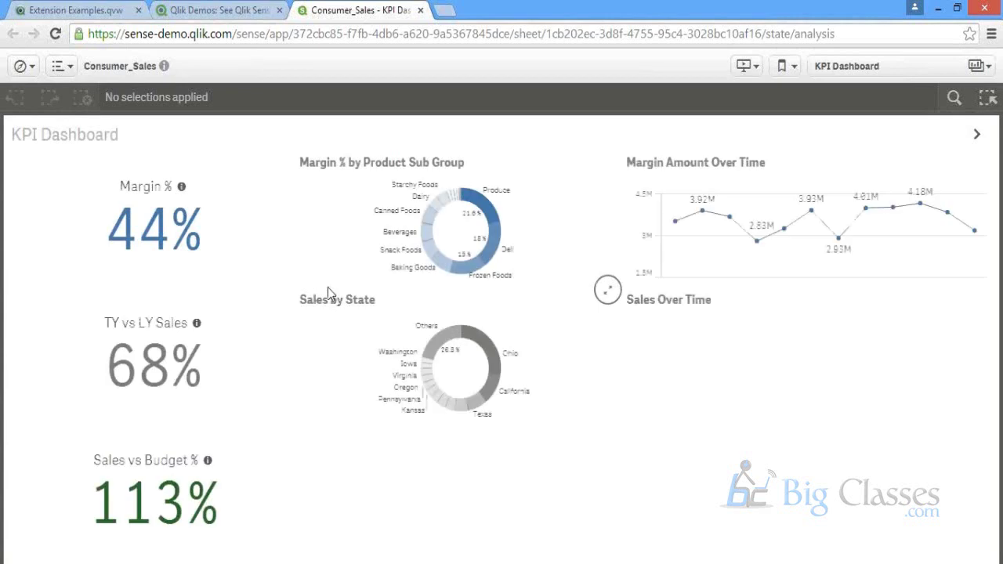
{"action": "mouse_move", "coordinate": [430, 213]}
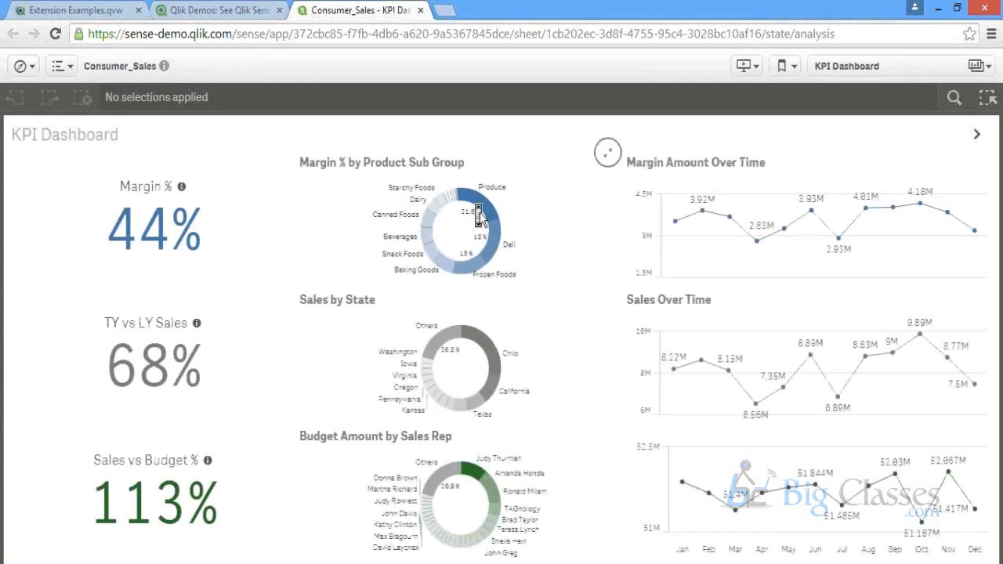
{"action": "scroll", "coordinate": [478, 216], "scroll_direction": "down", "scroll_amount": 2}
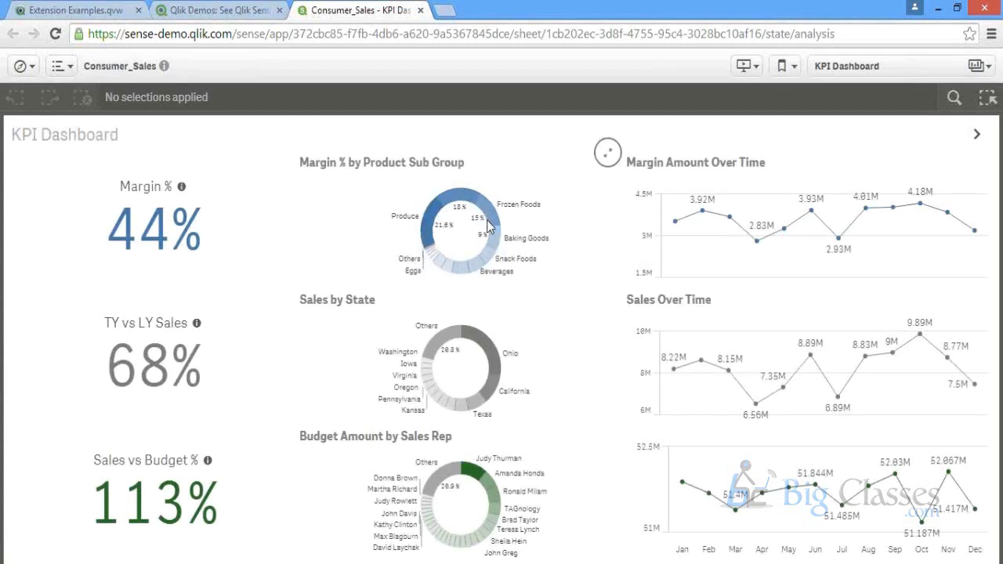
{"action": "scroll", "coordinate": [487, 226], "scroll_direction": "down", "scroll_amount": 5}
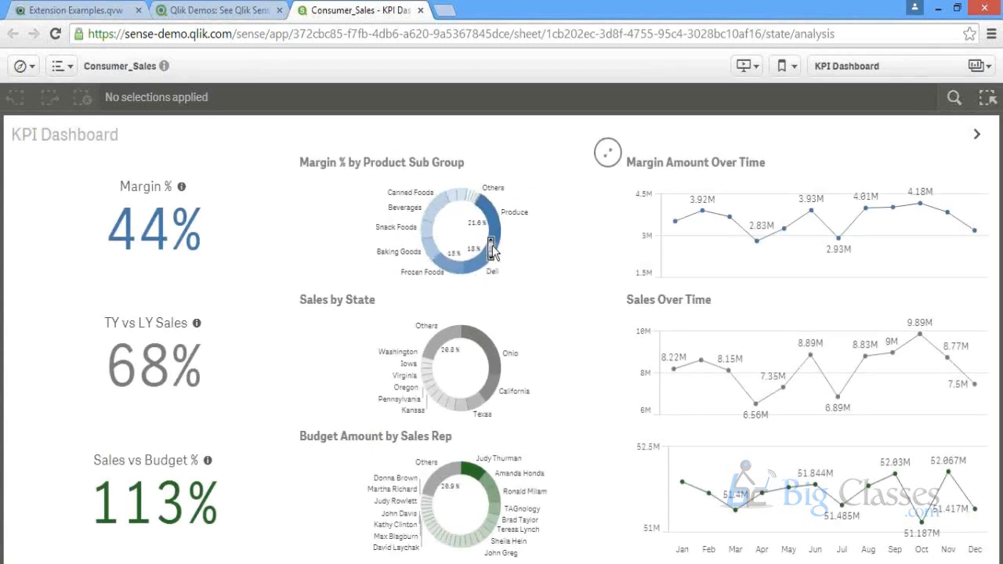
{"action": "scroll", "coordinate": [491, 249], "scroll_direction": "down", "scroll_amount": 5}
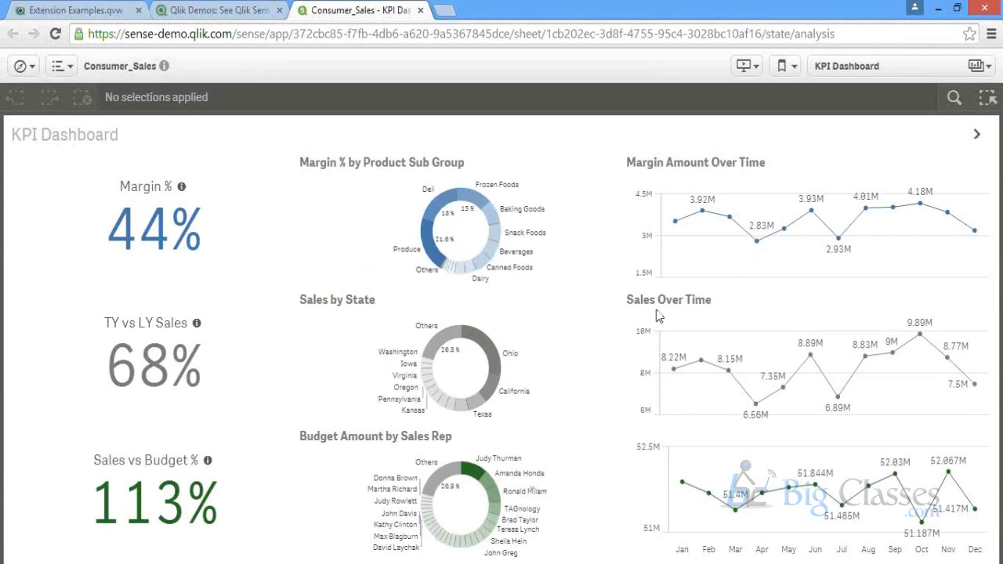
- Try filtering the dashboard by Apr in Margin Amount Over Time and by Ohio in Sales by State, clearing each selection
{"action": "left_click", "coordinate": [757, 241]}
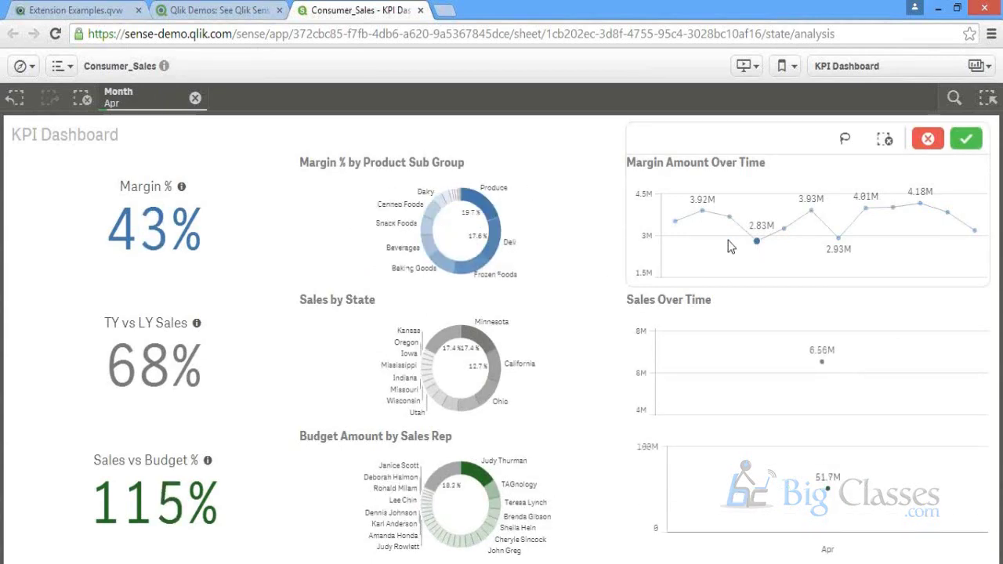
{"action": "left_click", "coordinate": [927, 139]}
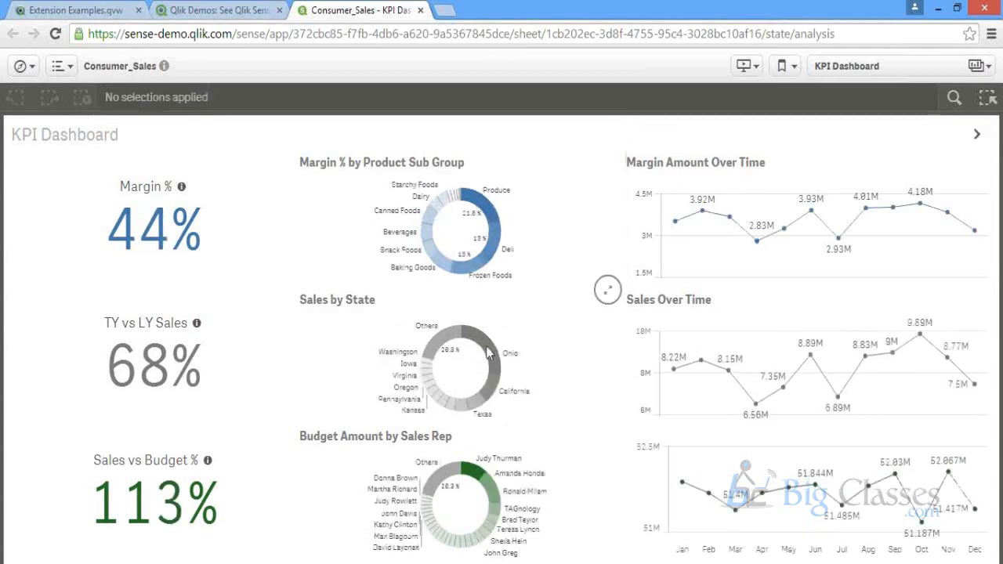
{"action": "left_click", "coordinate": [487, 353]}
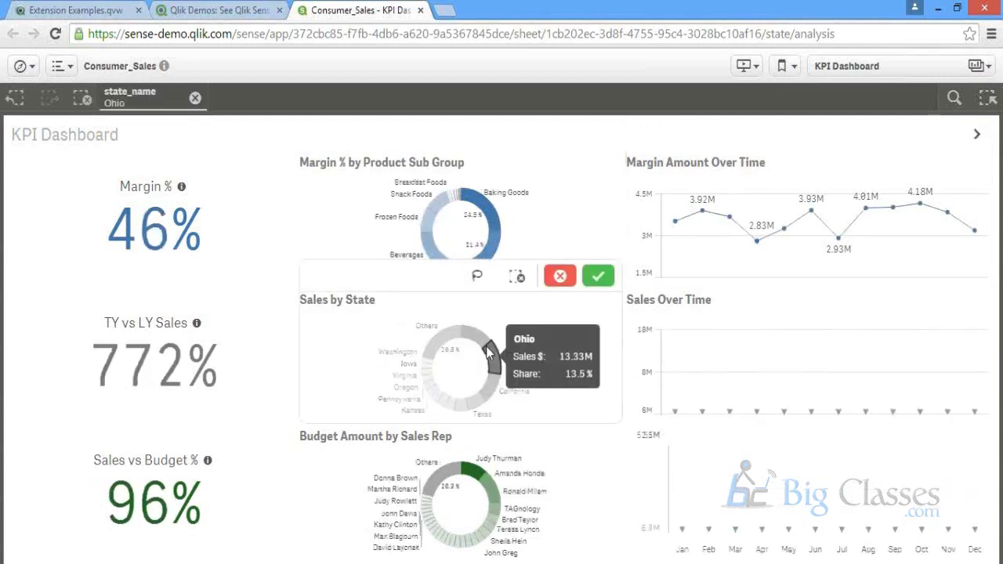
{"action": "left_click", "coordinate": [141, 115]}
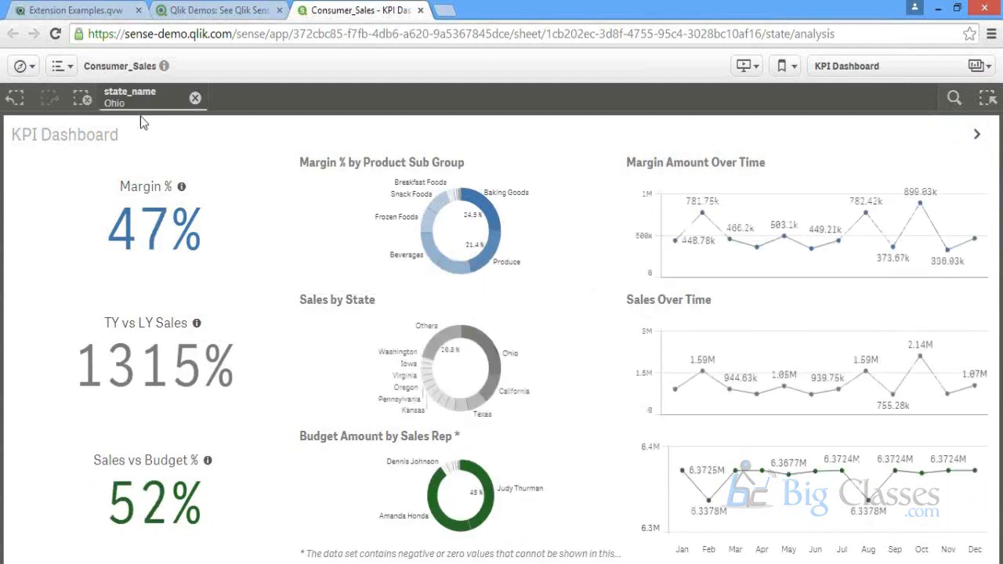
{"action": "left_click", "coordinate": [196, 97]}
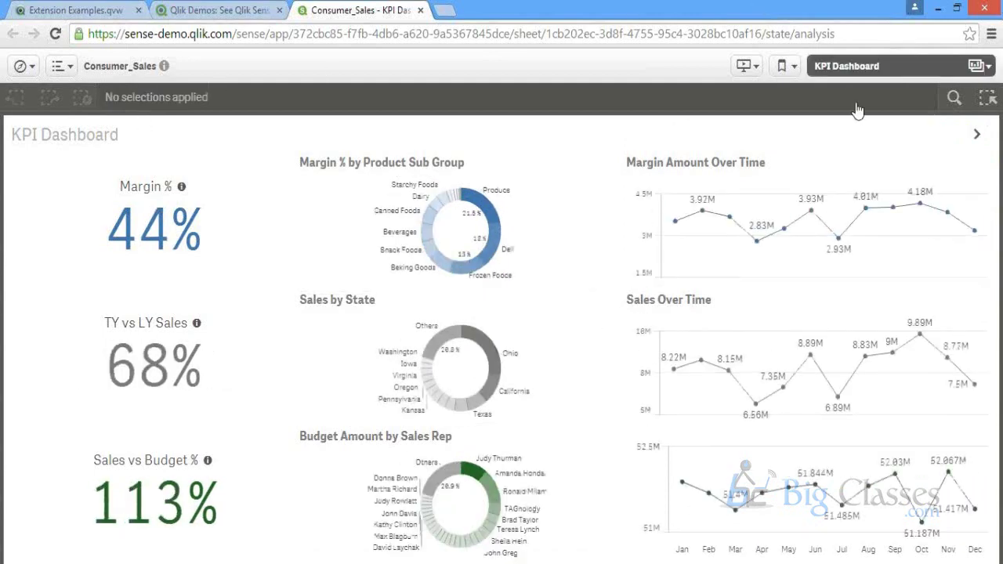
- Open the Sales & Margin Analysis sheet and zoom out the Sales $ by State map to show the whole world
{"action": "left_click", "coordinate": [855, 66]}
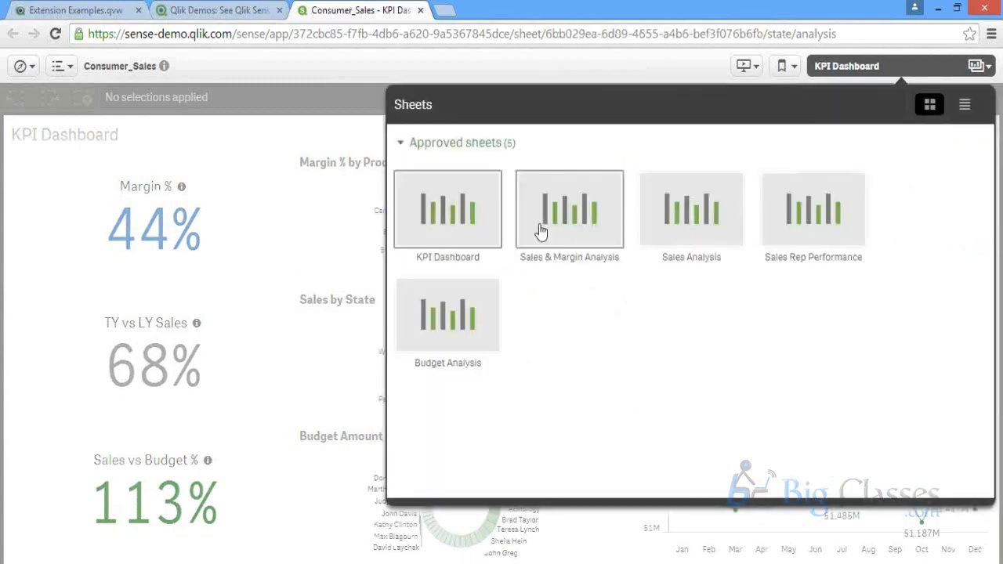
{"action": "left_click", "coordinate": [540, 226]}
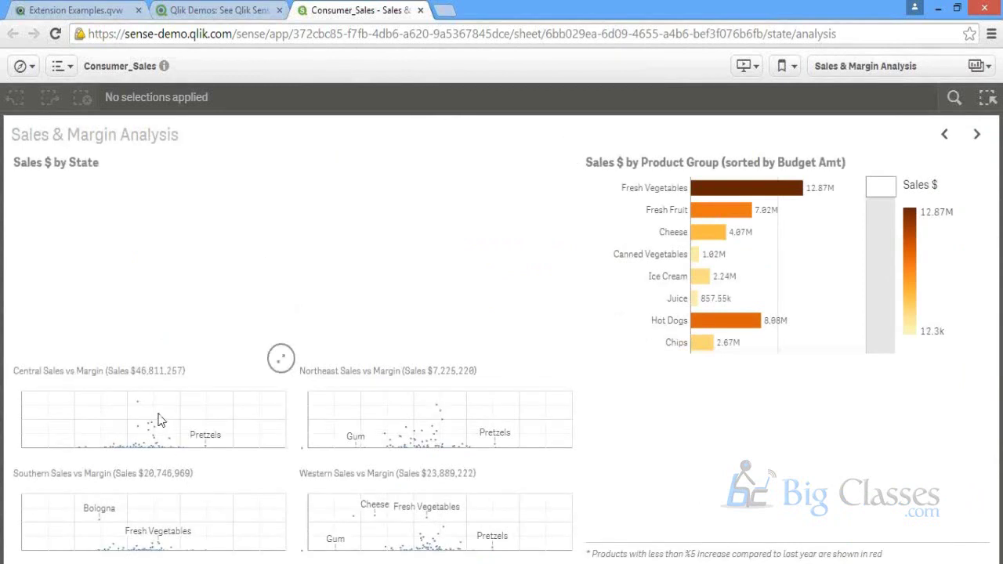
{"action": "left_click", "coordinate": [405, 435]}
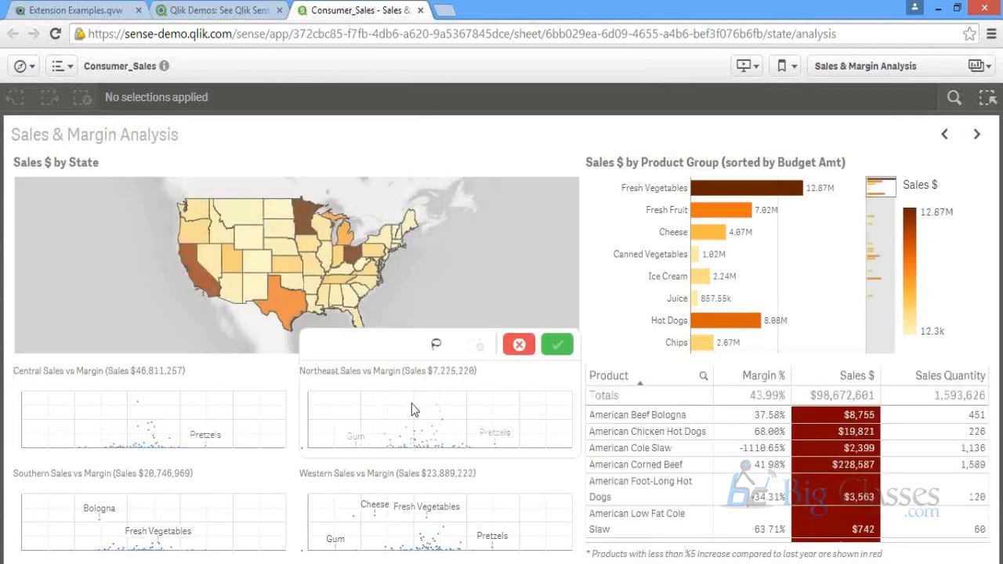
{"action": "left_click", "coordinate": [420, 151]}
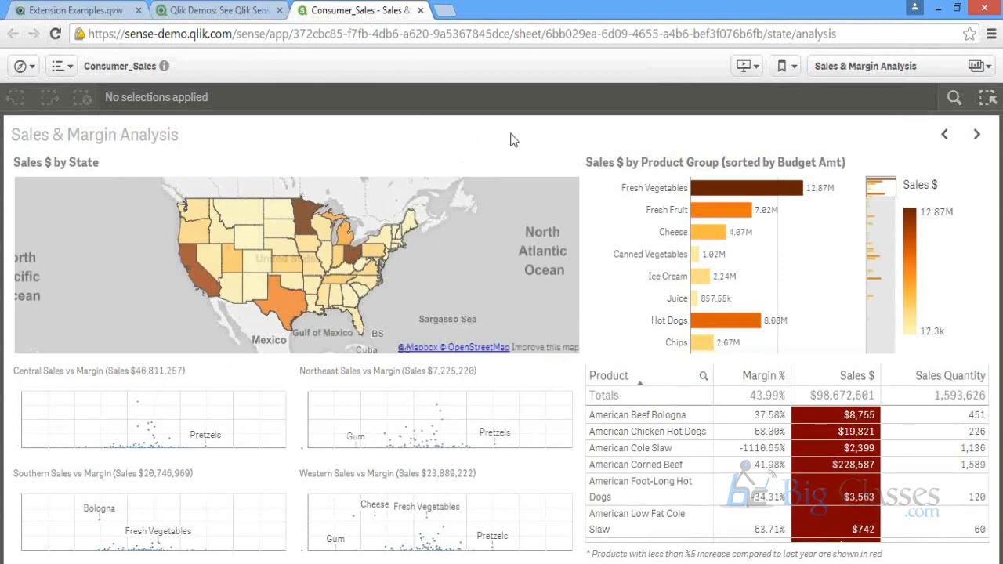
{"action": "scroll", "coordinate": [540, 186], "scroll_direction": "down", "scroll_amount": 3}
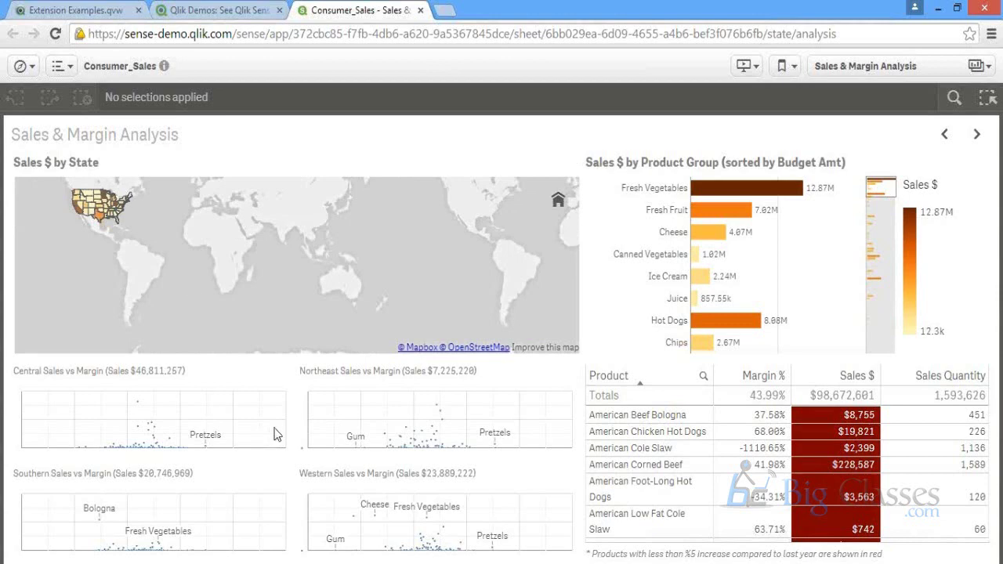
- Lasso-select the Deli Salads, Flavored Drinks, Fresh Fruit and Preserves points in the Northeast Sales vs Margin chart and apply the selection
{"action": "left_click", "coordinate": [418, 440]}
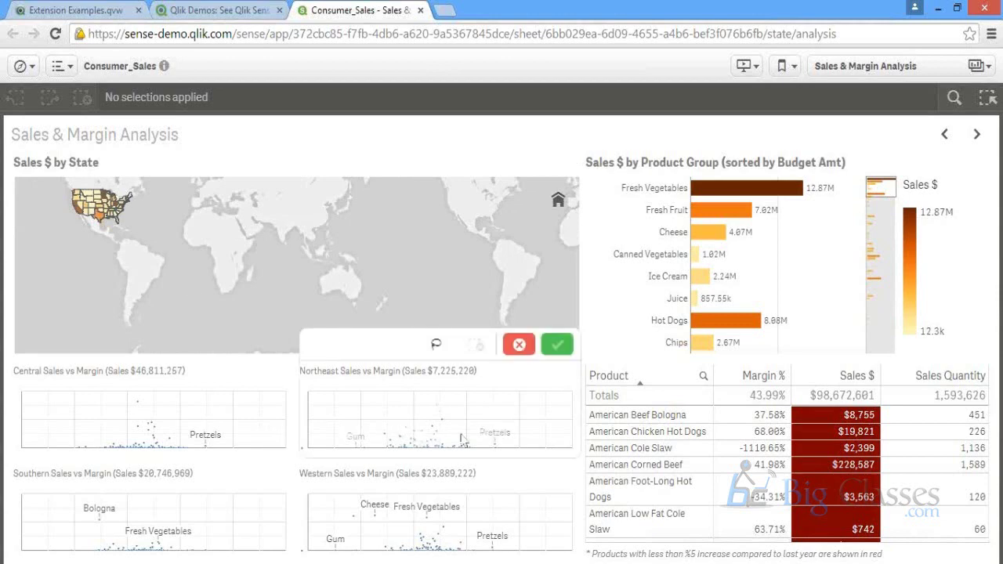
{"action": "scroll", "coordinate": [441, 454], "scroll_direction": "up", "scroll_amount": 2}
{"action": "scroll", "coordinate": [441, 456], "scroll_direction": "down", "scroll_amount": 2}
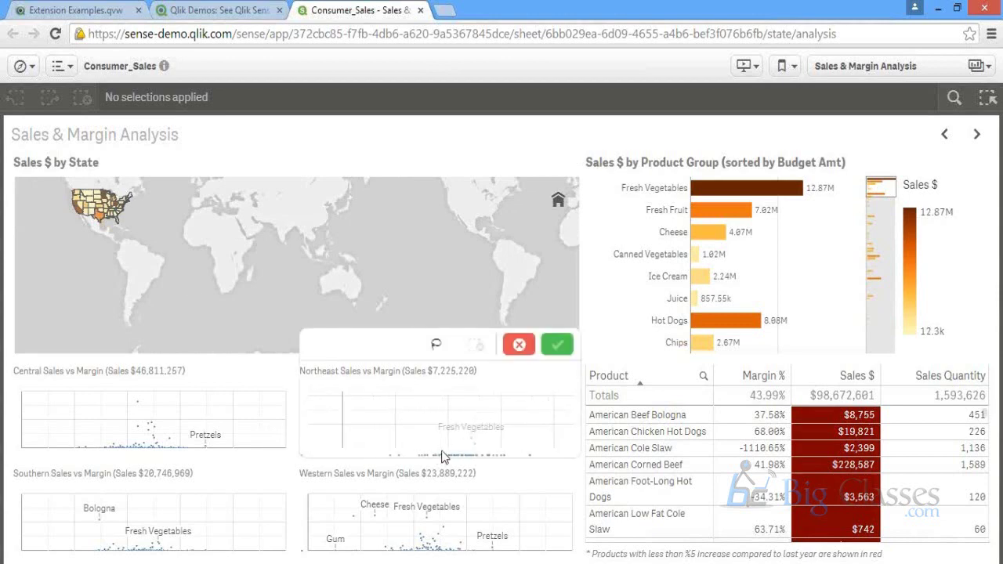
{"action": "scroll", "coordinate": [413, 420], "scroll_direction": "down", "scroll_amount": 2}
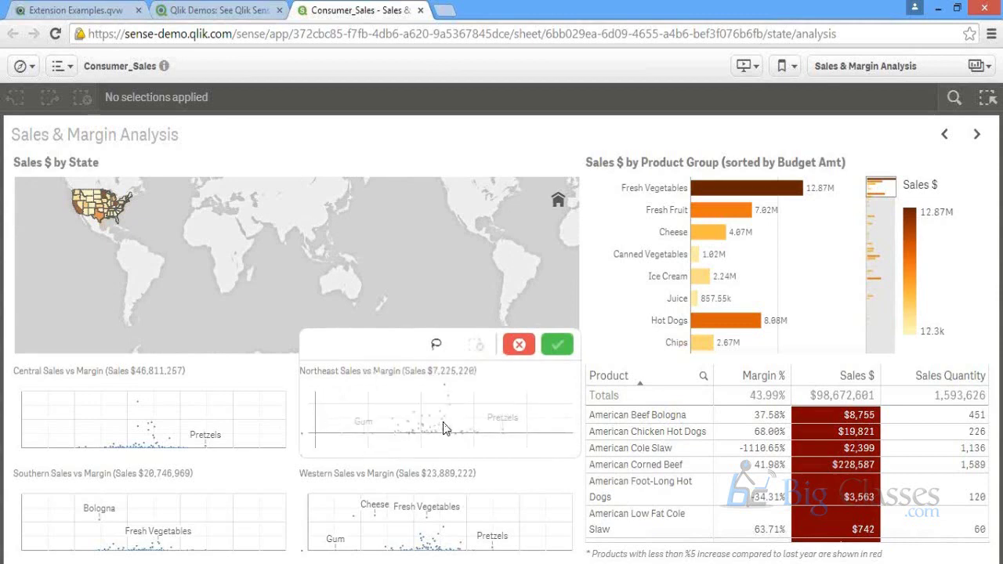
{"action": "left_click", "coordinate": [436, 345]}
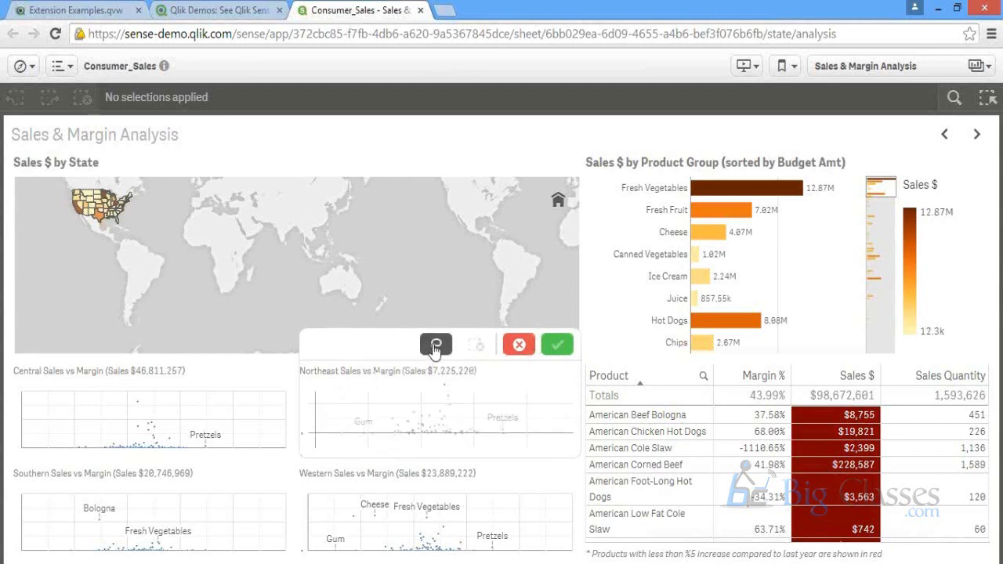
{"action": "mouse_move", "coordinate": [427, 409]}
{"action": "left_mouse_down"}
{"action": "mouse_move", "coordinate": [413, 424]}
{"action": "mouse_move", "coordinate": [447, 427]}
{"action": "mouse_move", "coordinate": [421, 420]}
{"action": "mouse_move", "coordinate": [444, 436]}
{"action": "left_mouse_up"}
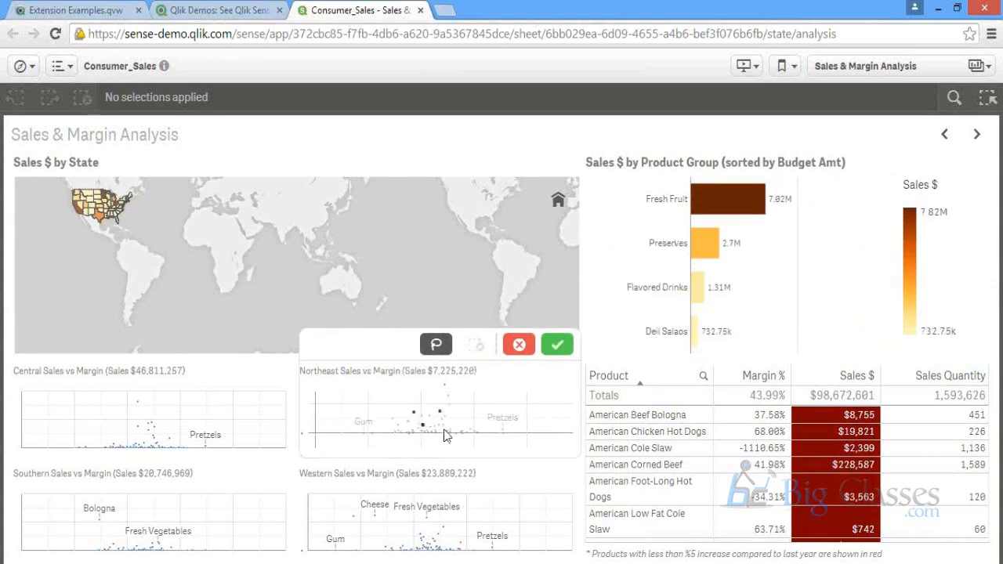
{"action": "left_click", "coordinate": [481, 486]}
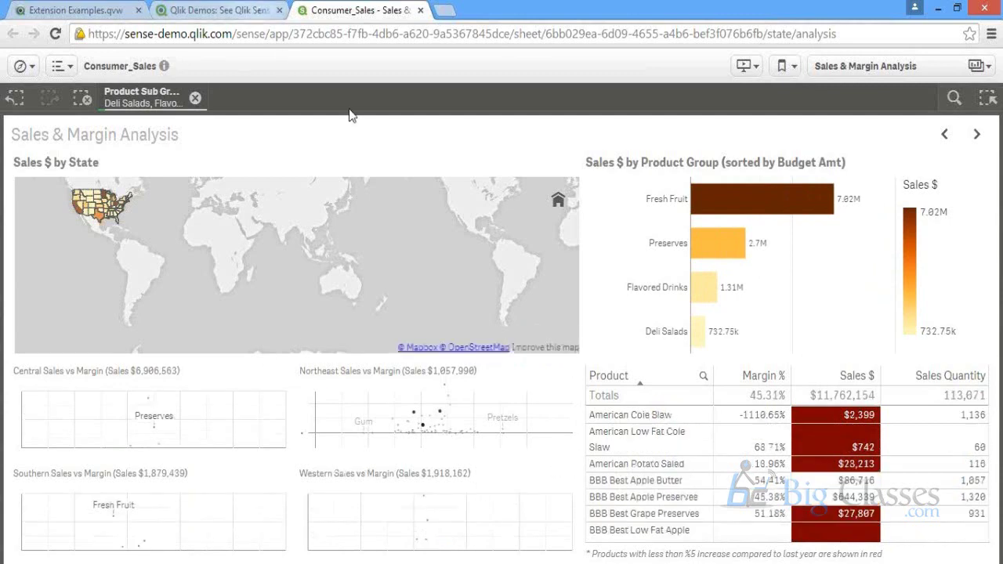
- Advance through the Sales Analysis sheet to the Sales Rep Performance sheet of the Consumer_Sales app
{"action": "left_click", "coordinate": [973, 144]}
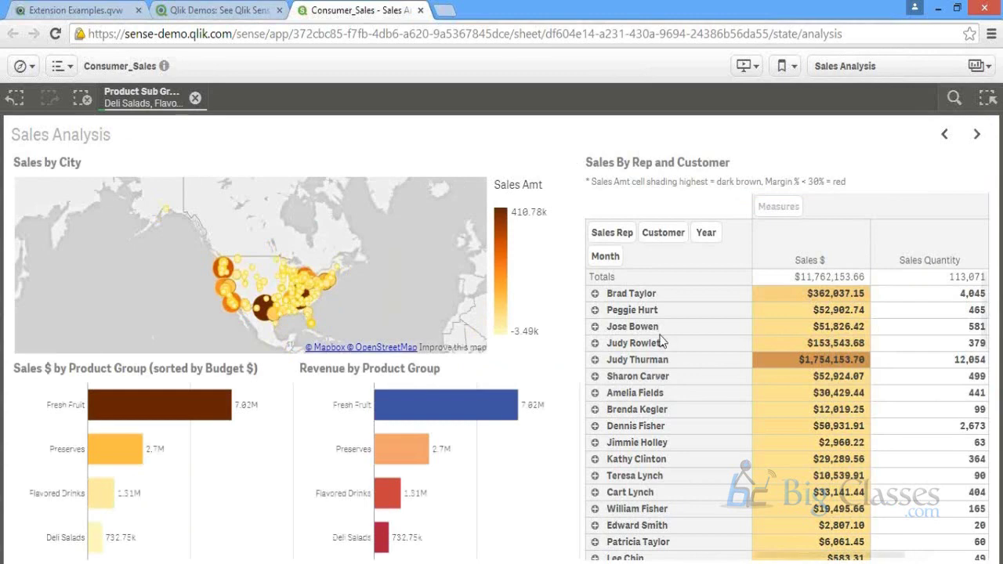
{"action": "left_click", "coordinate": [971, 135]}
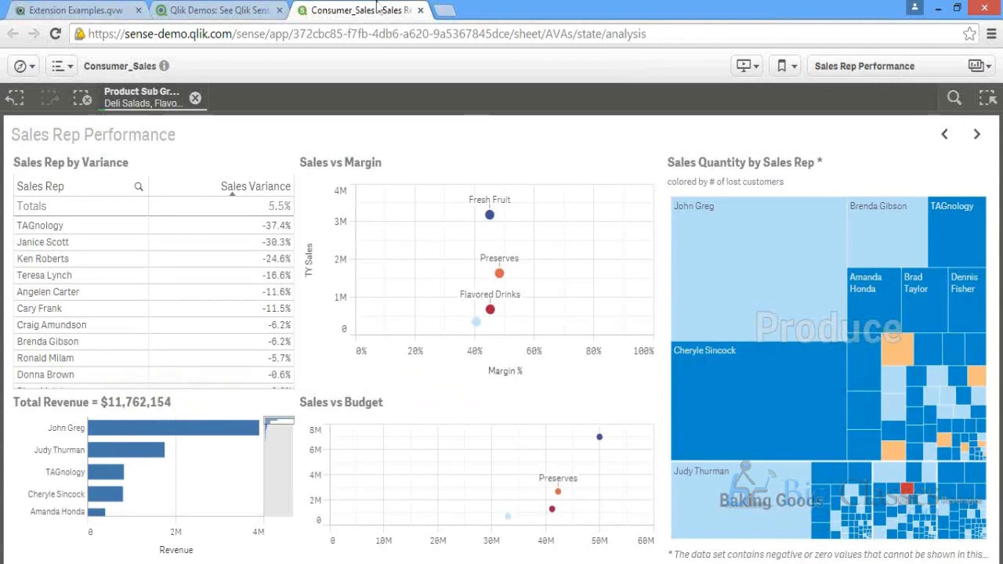
- Revisit the Consumer Goods Sales demo page and the Consumer_Sales app, ending on the Organization Chart in Extension Examples
{"action": "left_click", "coordinate": [241, 8]}
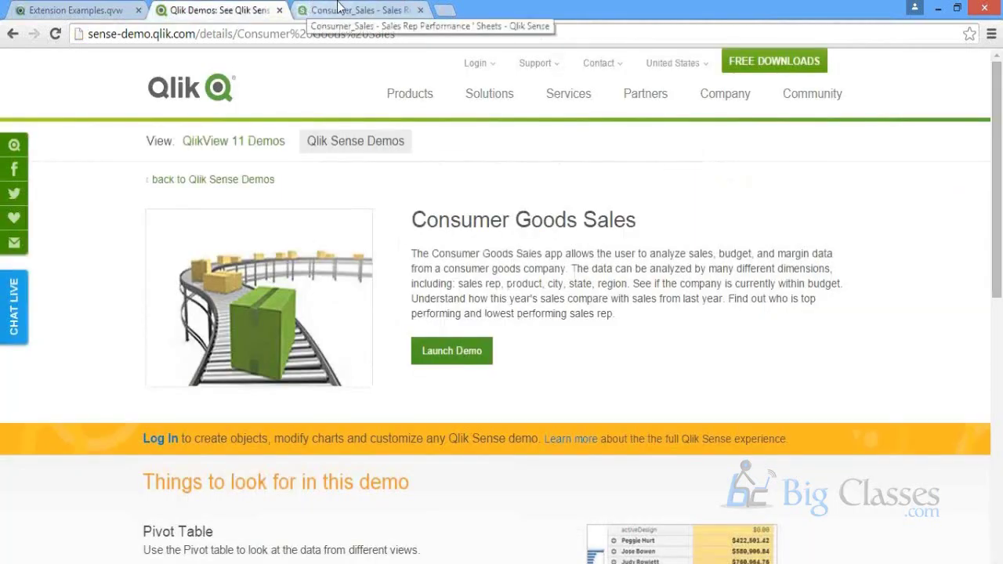
{"action": "left_click", "coordinate": [338, 8]}
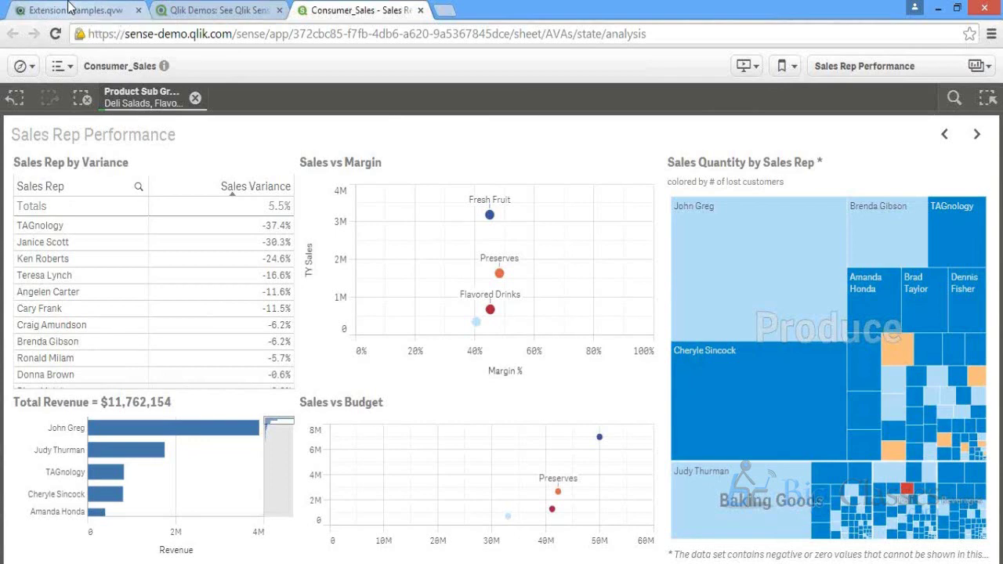
{"action": "left_click", "coordinate": [25, 7]}
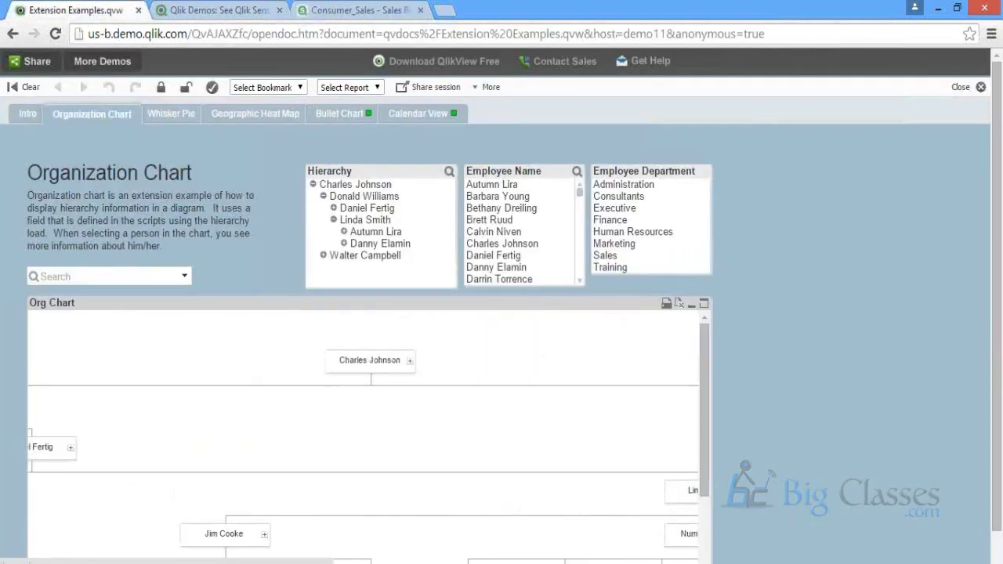
- Switch to the Data Visualization document in QlikView and view its Sparklines, Comparison, Units and Movements sheets
{"action": "mouse_move", "coordinate": [379, 561]}
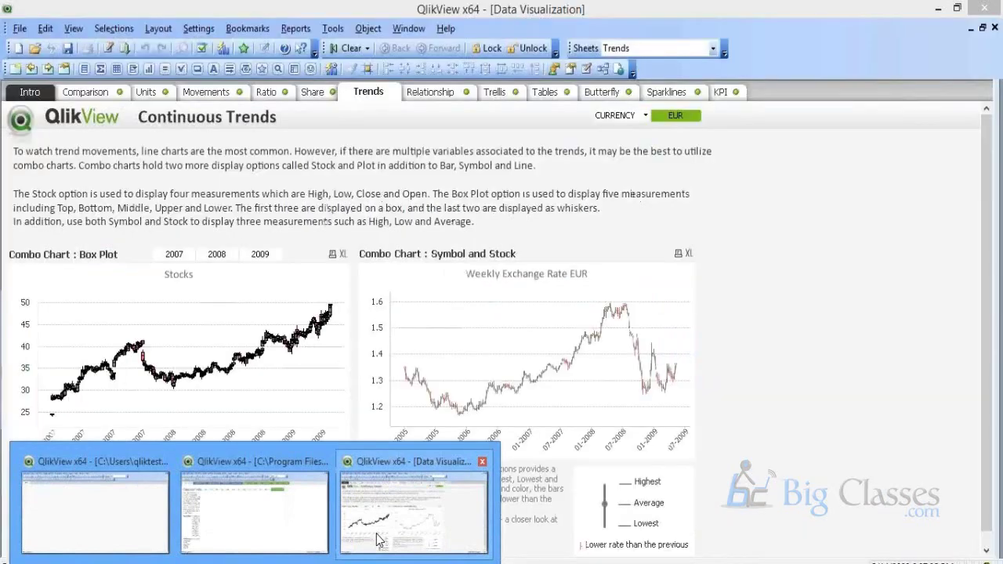
{"action": "left_click", "coordinate": [379, 539]}
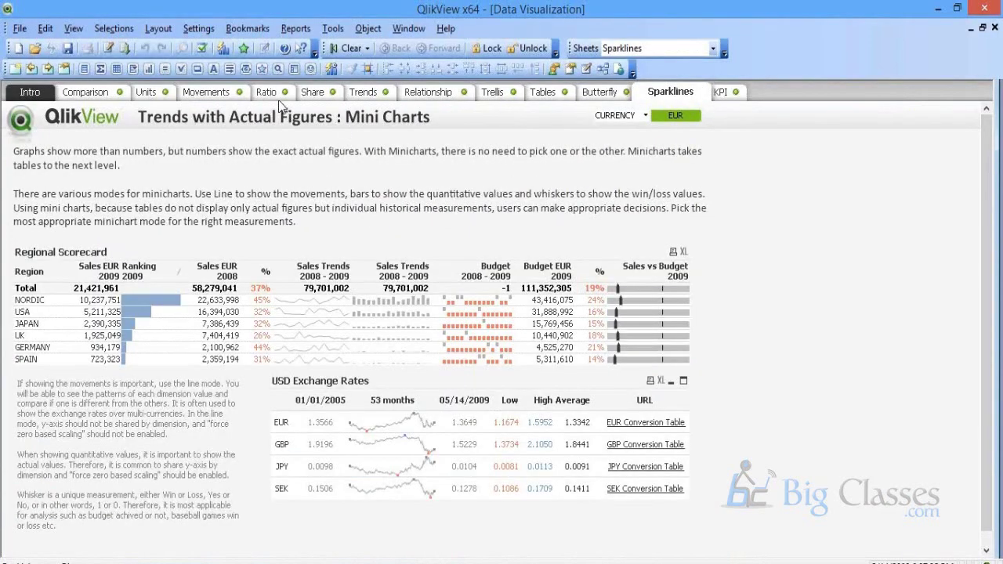
{"action": "left_click", "coordinate": [85, 94]}
{"action": "left_click", "coordinate": [155, 92]}
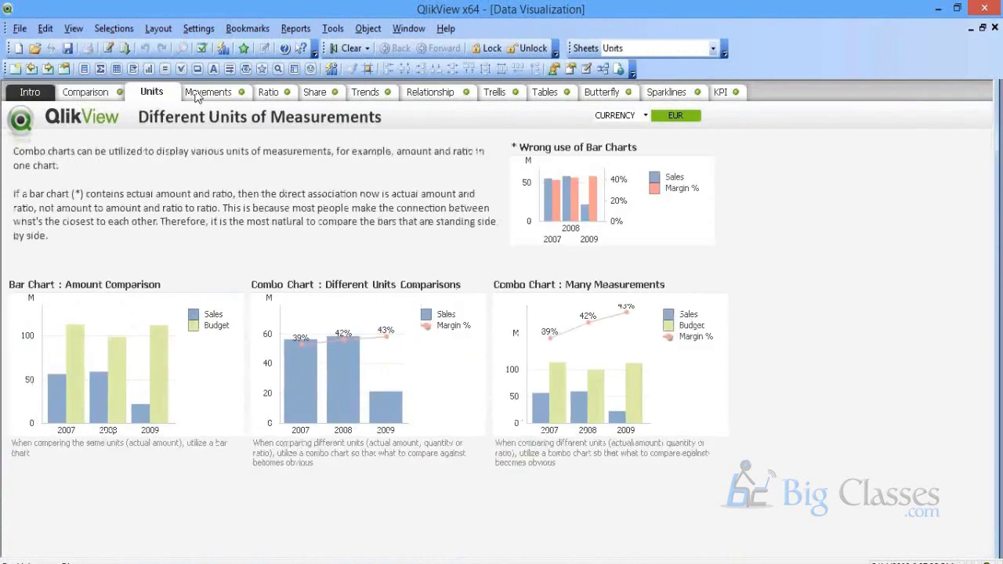
{"action": "left_click", "coordinate": [196, 93]}
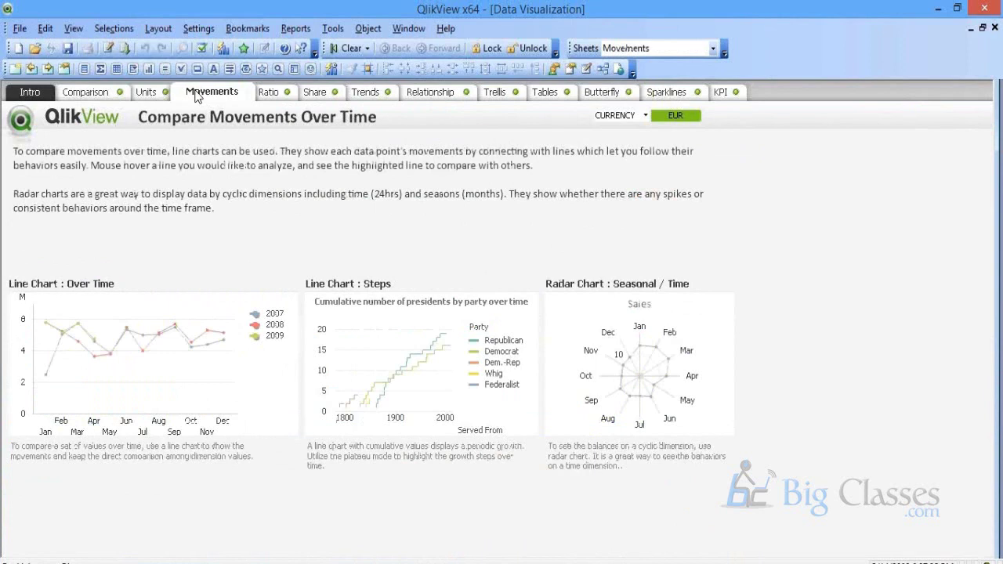